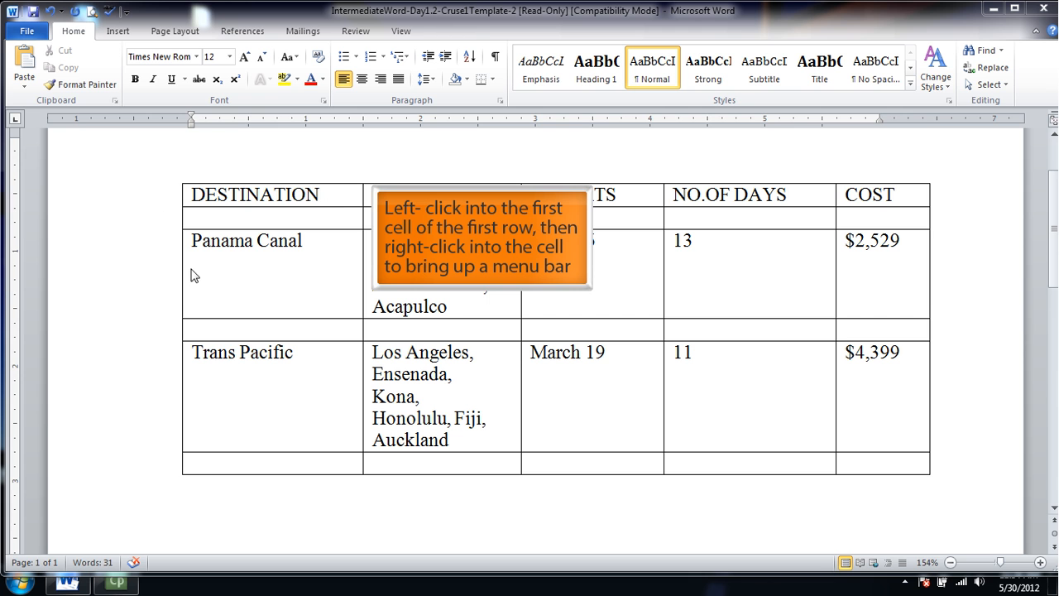
Insert a new row above the table's DESTINATION heading row.
{"action": "left_click", "coordinate": [193, 199]}
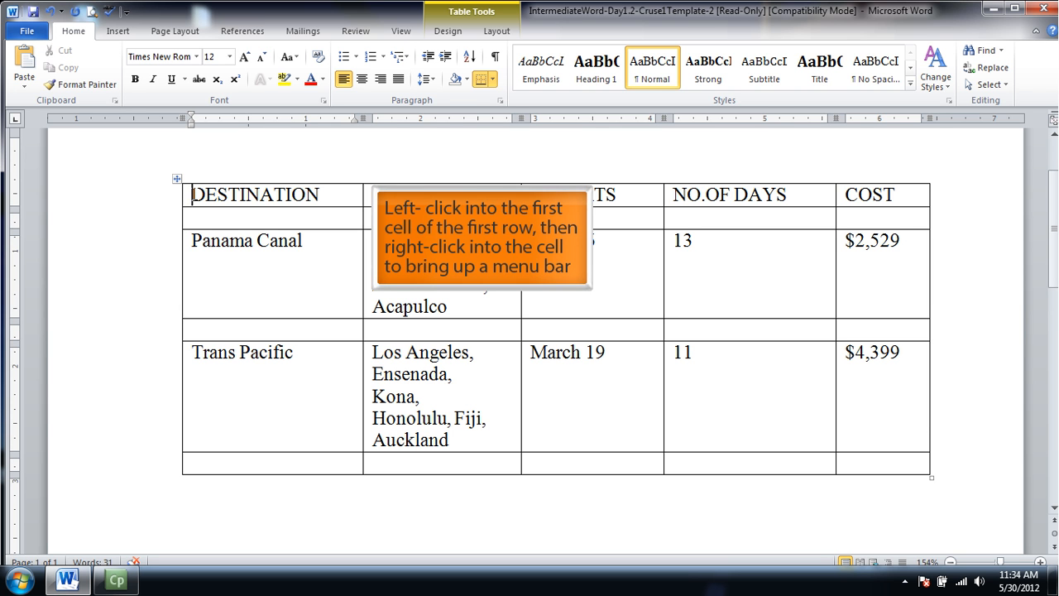
{"action": "right_click", "coordinate": [194, 196]}
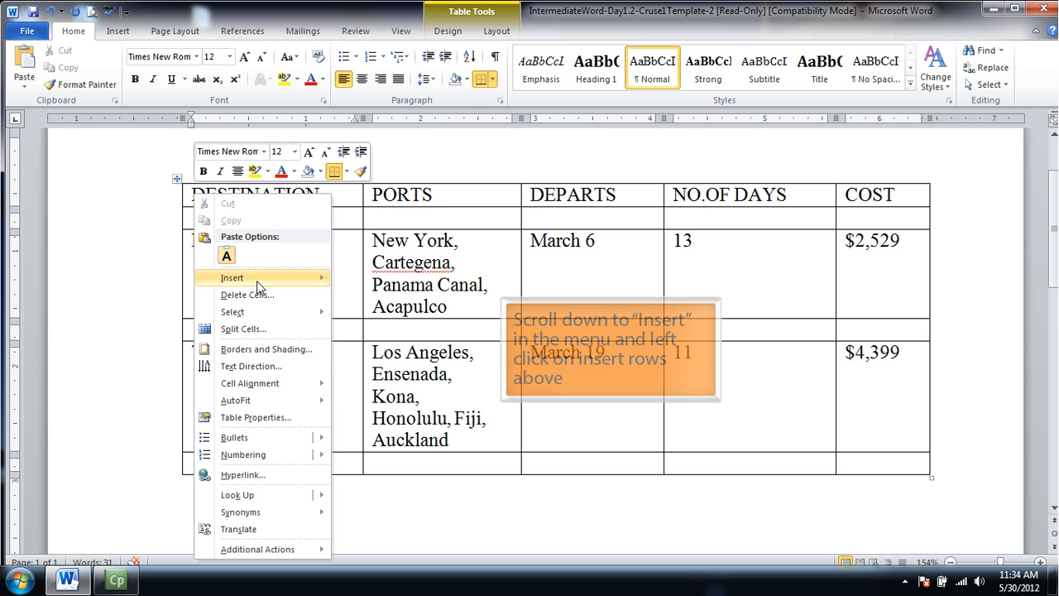
{"action": "mouse_move", "coordinate": [258, 286]}
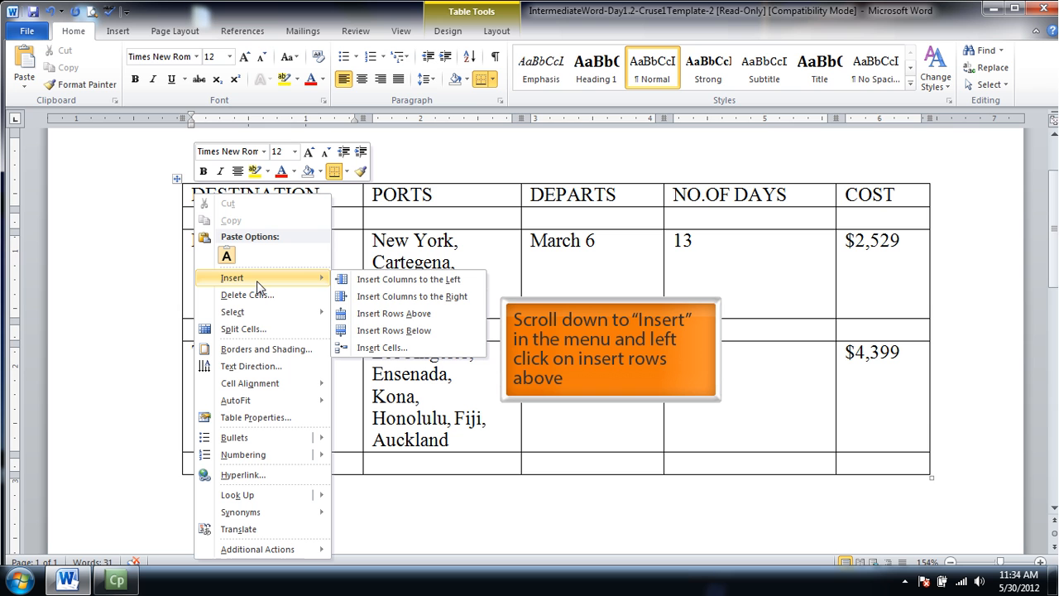
{"action": "left_click", "coordinate": [371, 321]}
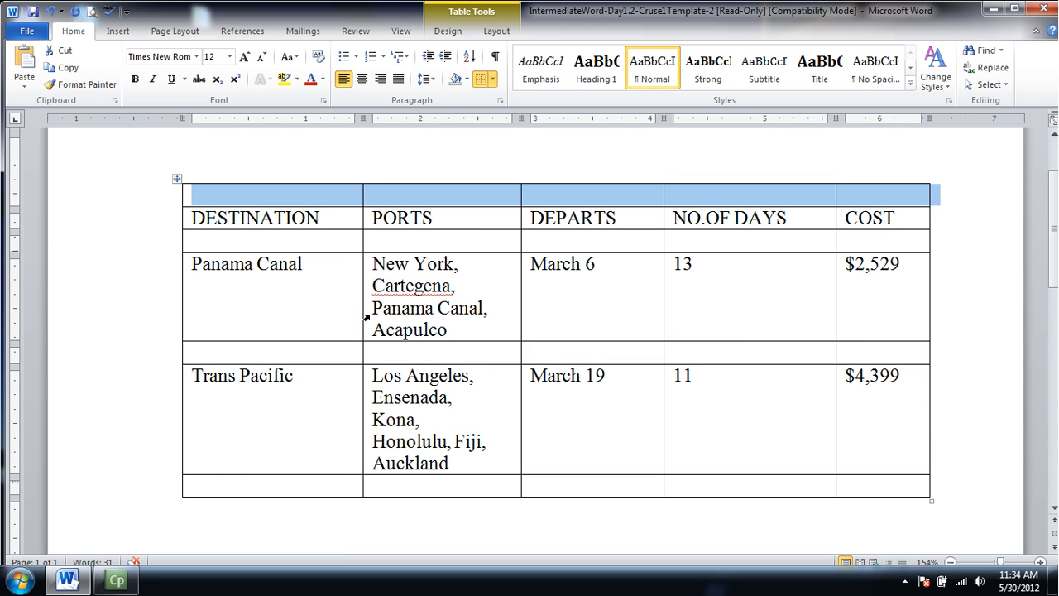
Insert a new column to the left of the DESTINATION column.
{"action": "left_click", "coordinate": [194, 222]}
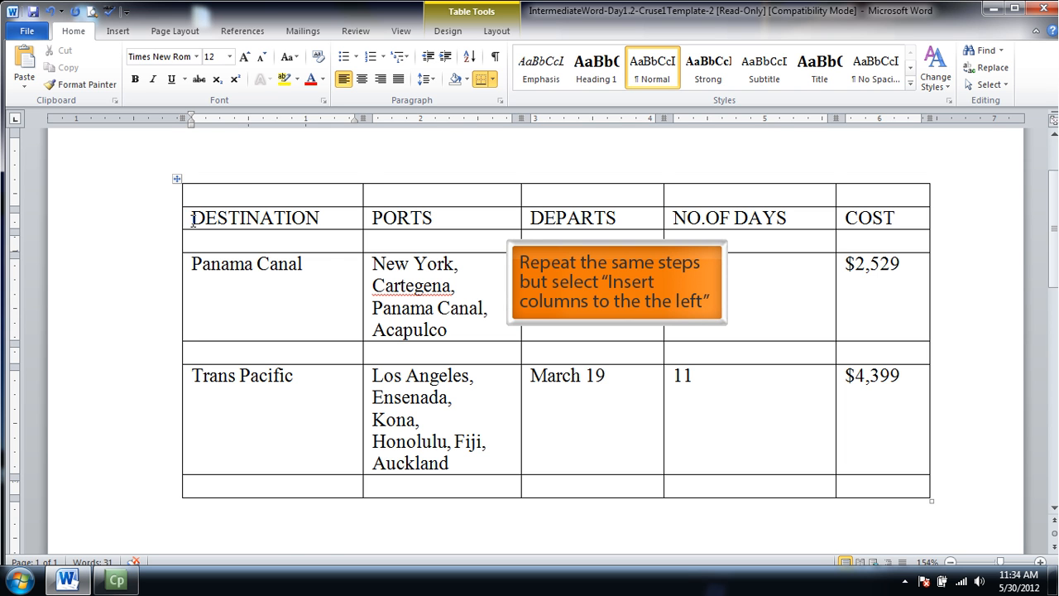
{"action": "right_click", "coordinate": [192, 220]}
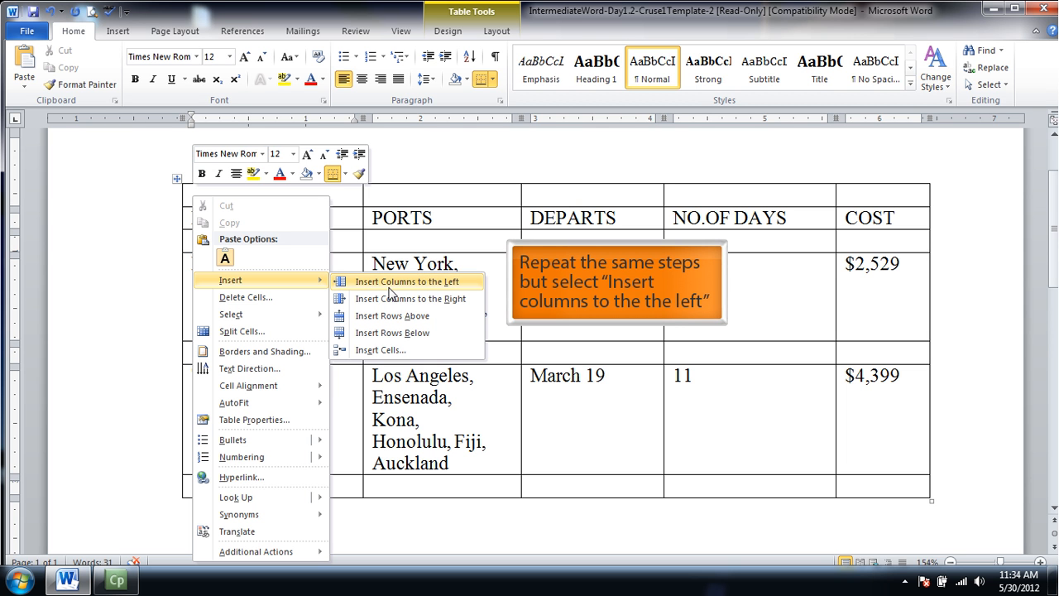
{"action": "left_click", "coordinate": [391, 285]}
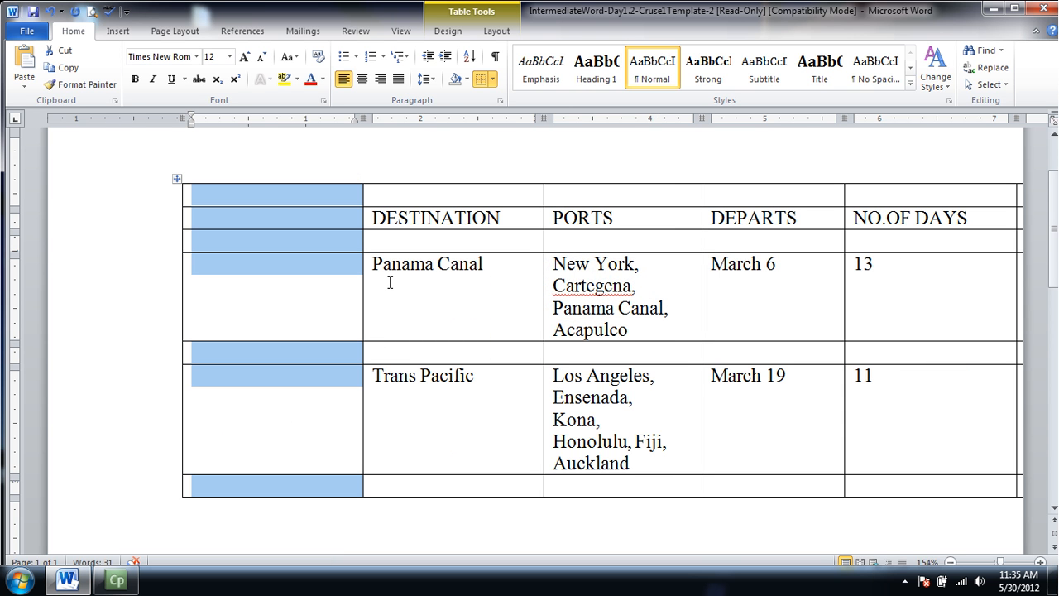
Add another row below the last row of the table.
{"action": "left_click", "coordinate": [214, 491]}
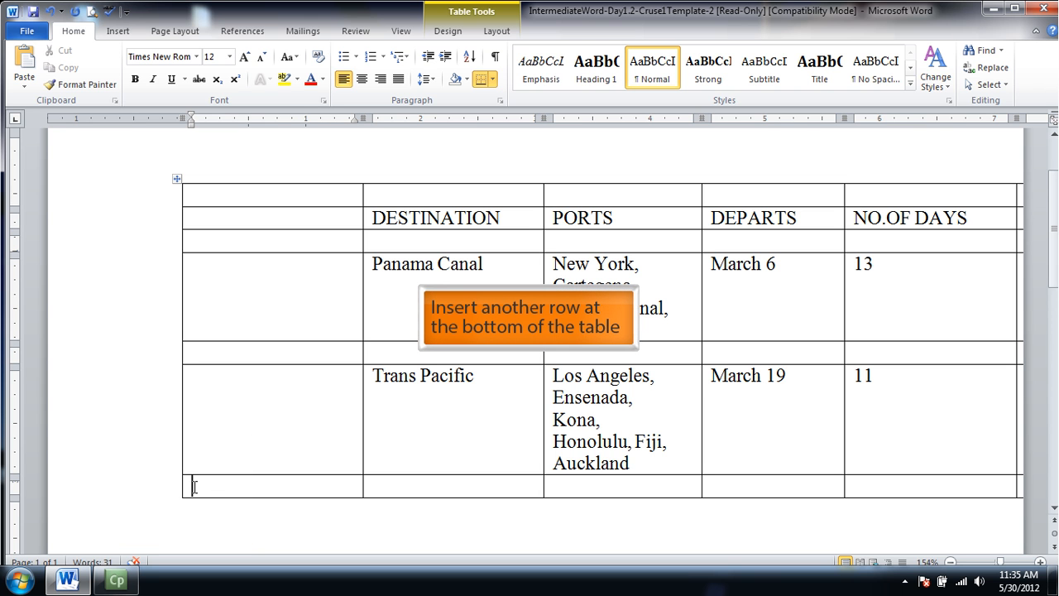
{"action": "right_click", "coordinate": [195, 486]}
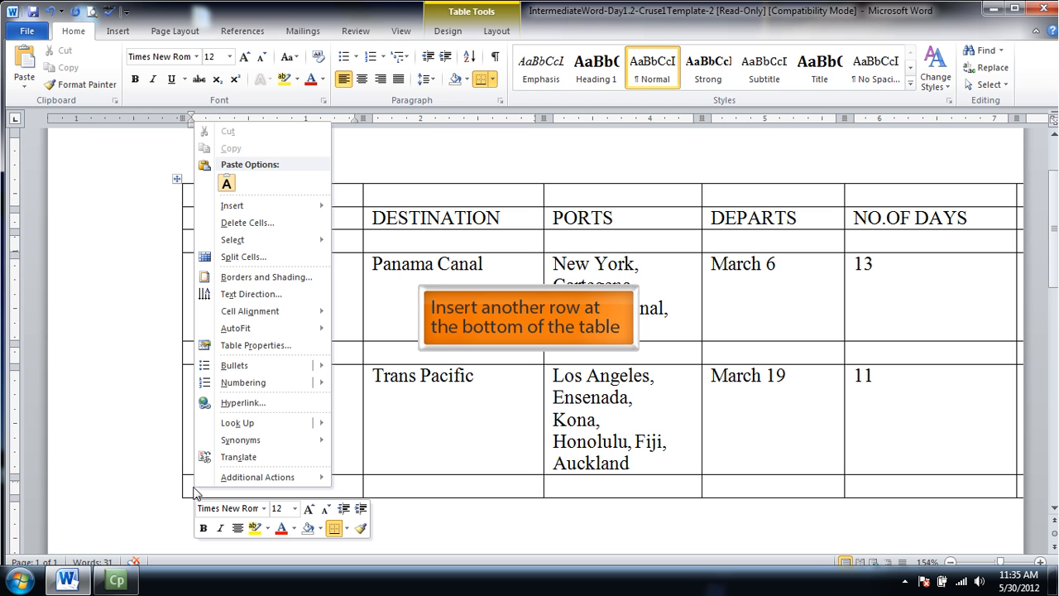
{"action": "mouse_move", "coordinate": [290, 204]}
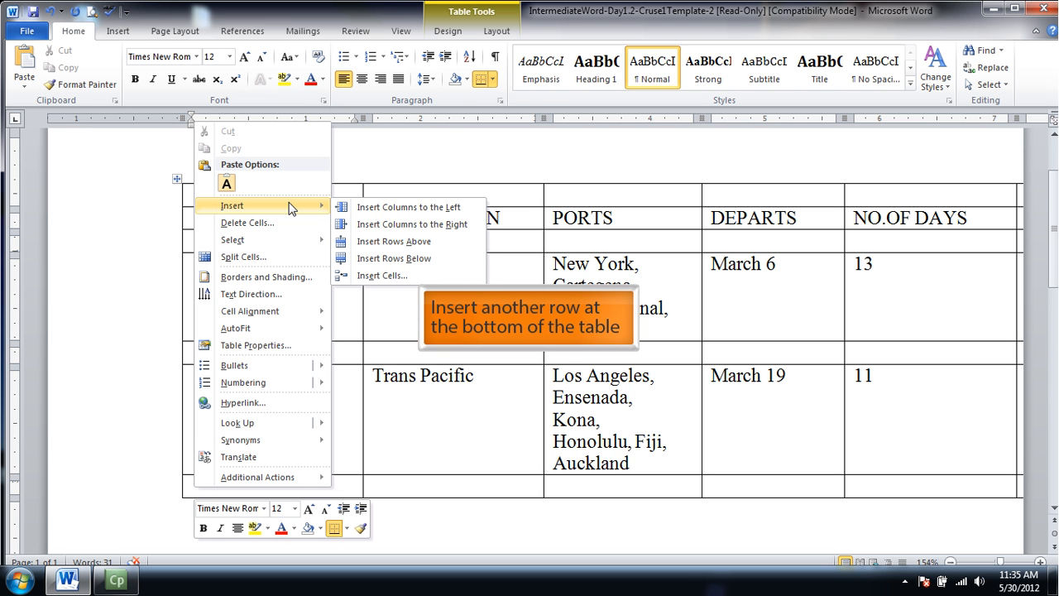
{"action": "left_click", "coordinate": [363, 258]}
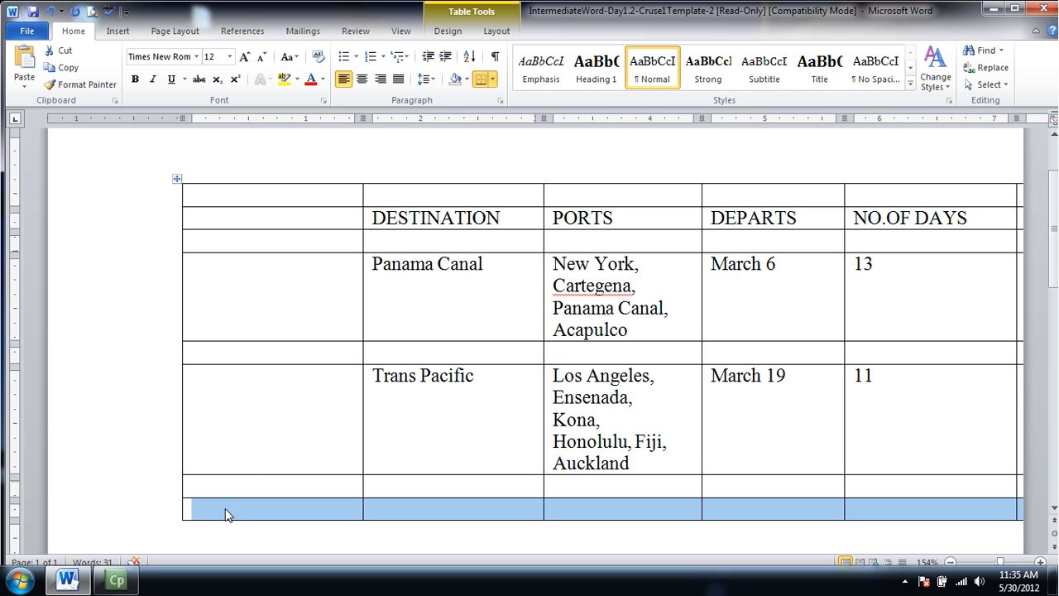
Fill the table's last row with Destination, Ports, Departs and No. of Days, starting in the second column.
{"action": "left_click", "coordinate": [384, 510]}
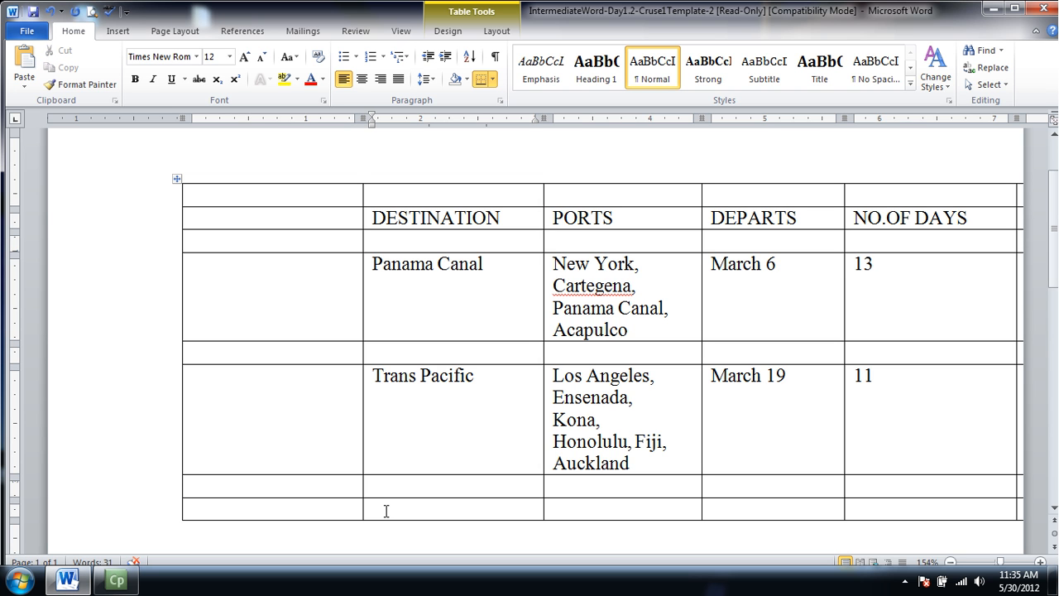
{"action": "type", "text": "Destination"}
{"action": "key", "text": "Tab"}
{"action": "type", "text": "Ports"}
{"action": "key", "text": "Tab"}
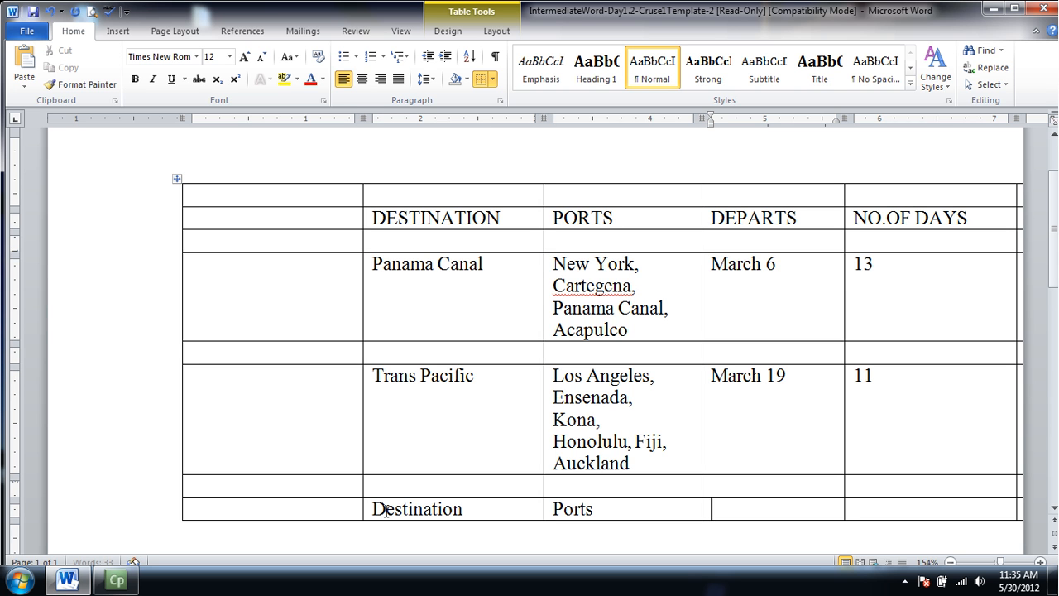
{"action": "type", "text": "Departy"}
{"action": "key", "text": "BackSpace"}
{"action": "type", "text": "s"}
{"action": "key", "text": "Tab"}
{"action": "type", "text": "No. or"}
{"action": "key", "text": "BackSpace"}
{"action": "type", "text": "f Days"}
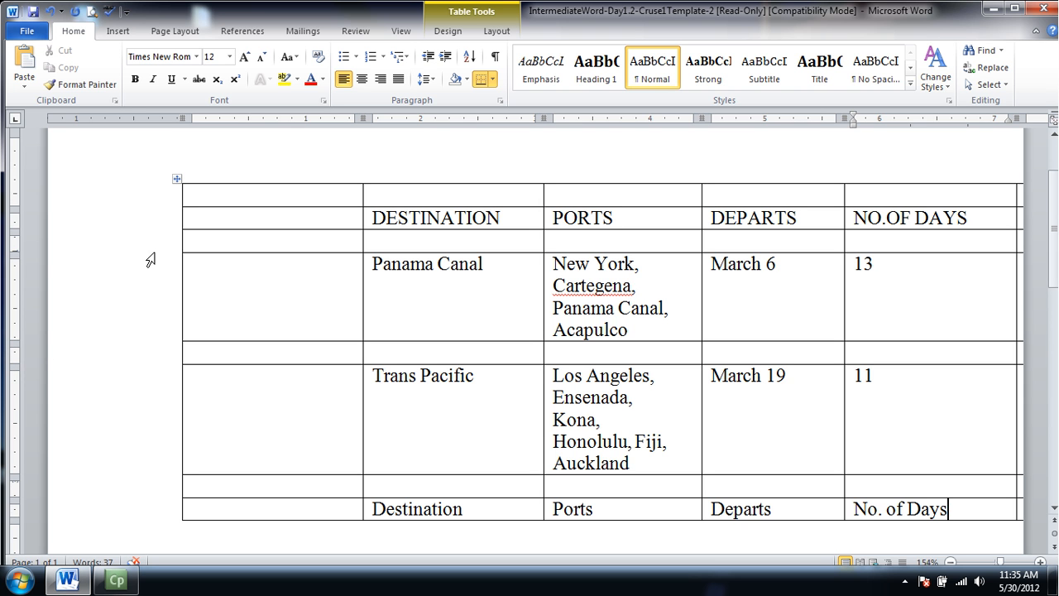
Enter the title Festival Travel in the empty cell above the DESTINATION heading.
{"action": "left_click", "coordinate": [383, 195]}
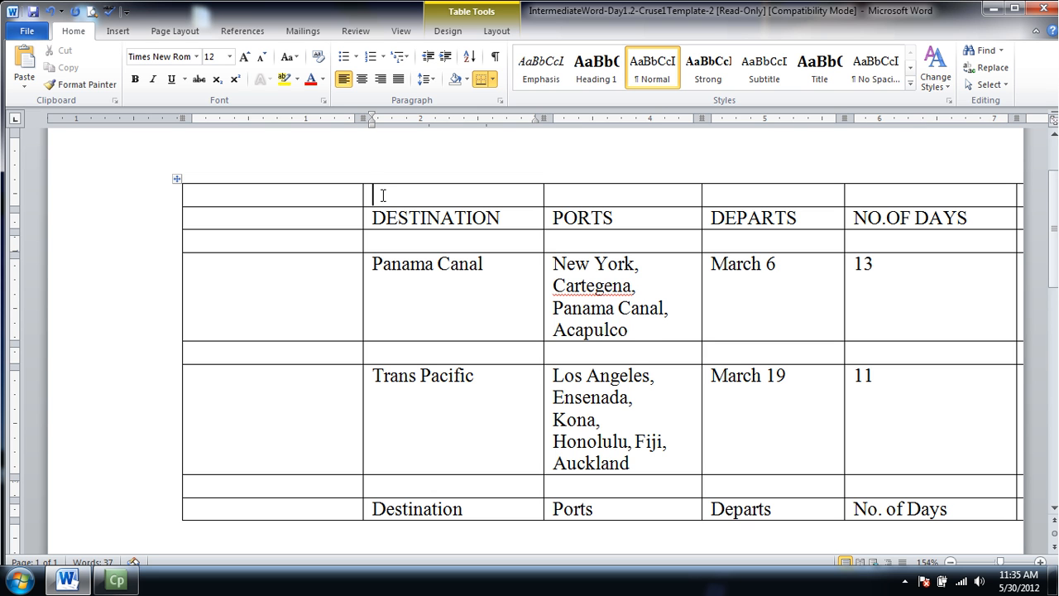
{"action": "type", "text": "Festival Travel"}
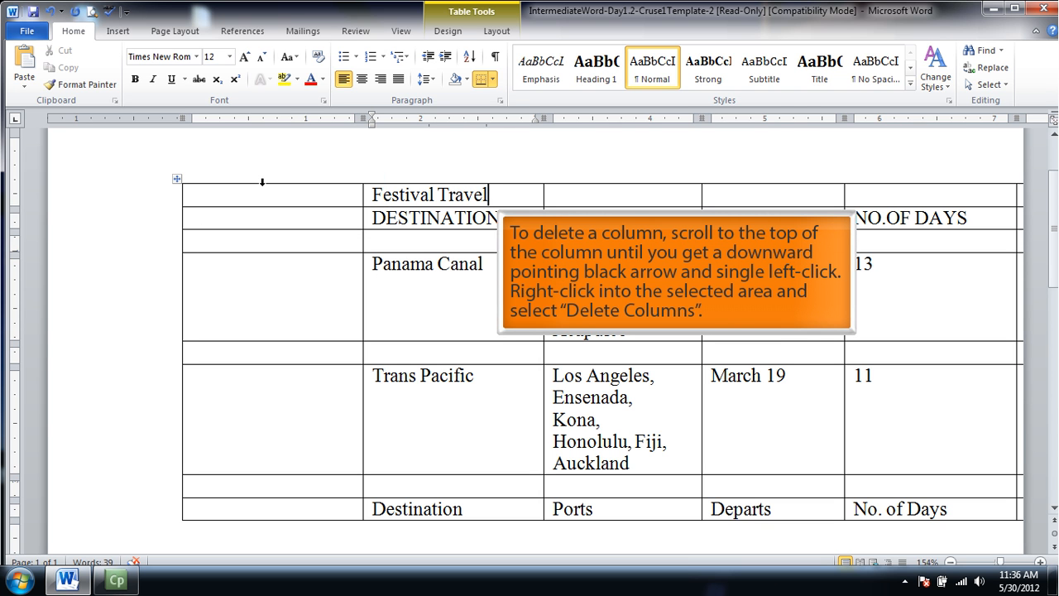
Try the Delete Columns command on the empty first column and undo the deletion.
{"action": "left_click", "coordinate": [261, 182]}
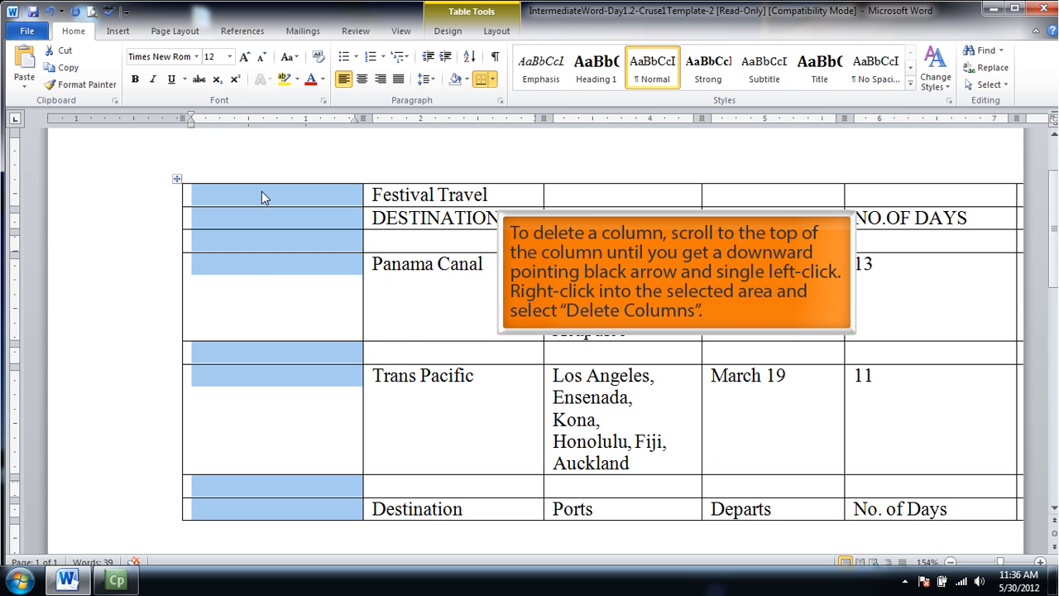
{"action": "right_click", "coordinate": [261, 197]}
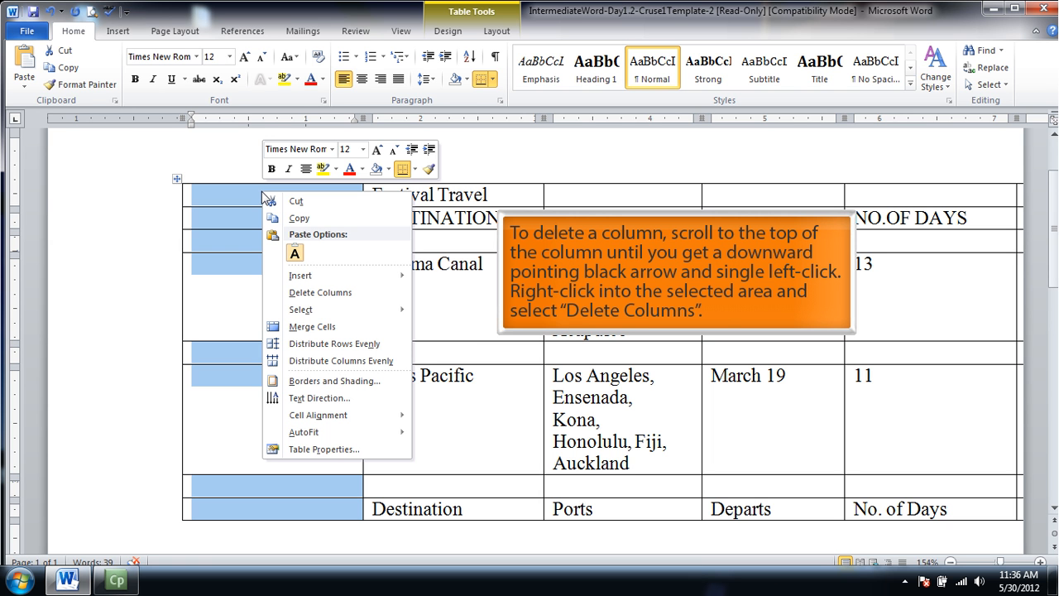
{"action": "left_click", "coordinate": [313, 299]}
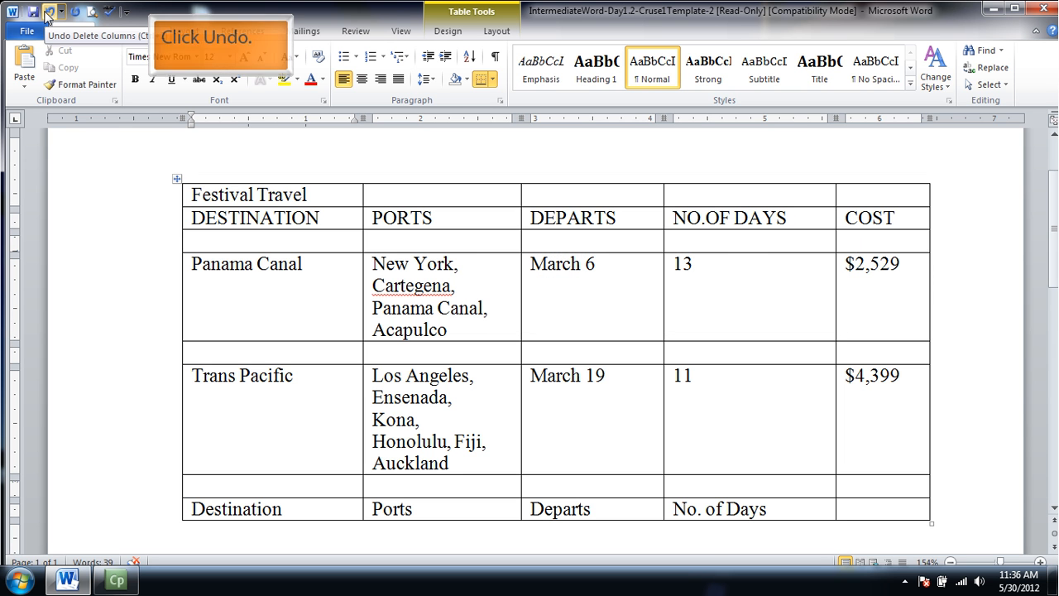
{"action": "left_click", "coordinate": [37, 18]}
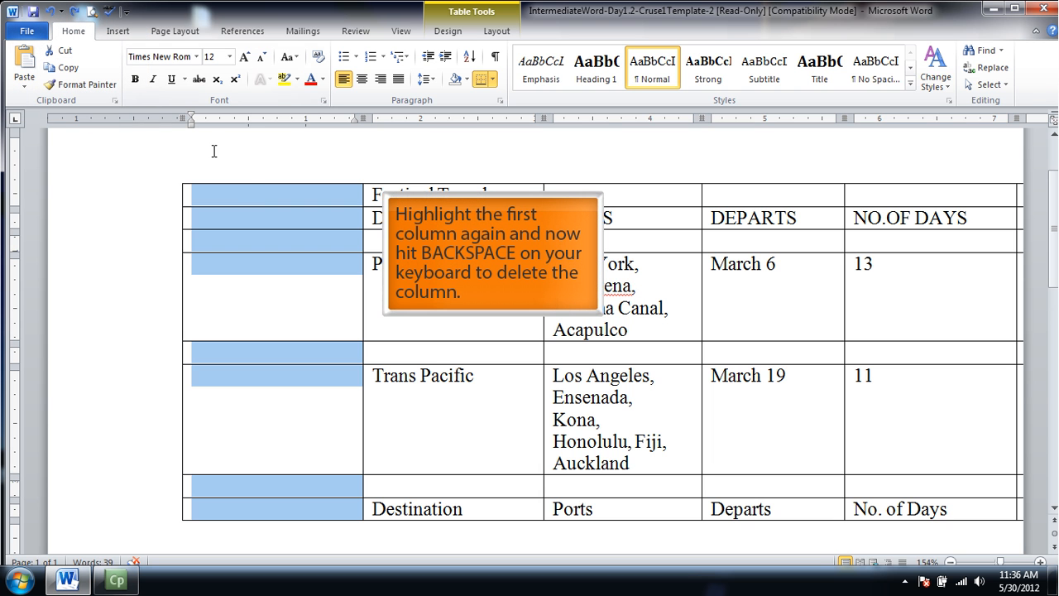
Remove the entire empty column to the left of the DESTINATION column.
{"action": "left_click", "coordinate": [246, 180]}
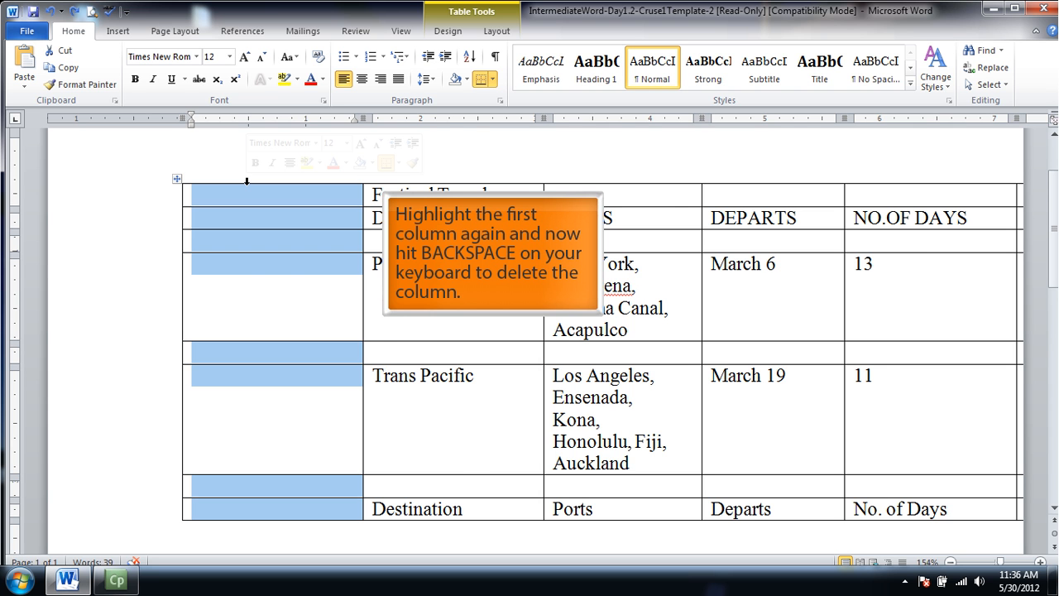
{"action": "key", "text": "BackSpace"}
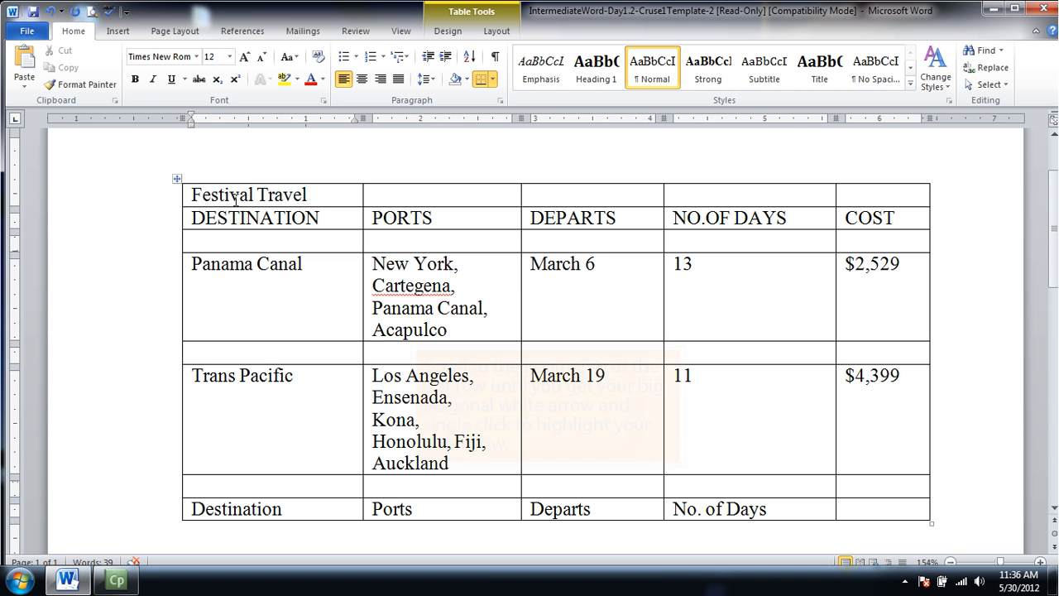
Clear the text from the table's last row and delete the emptied row.
{"action": "left_click", "coordinate": [172, 517]}
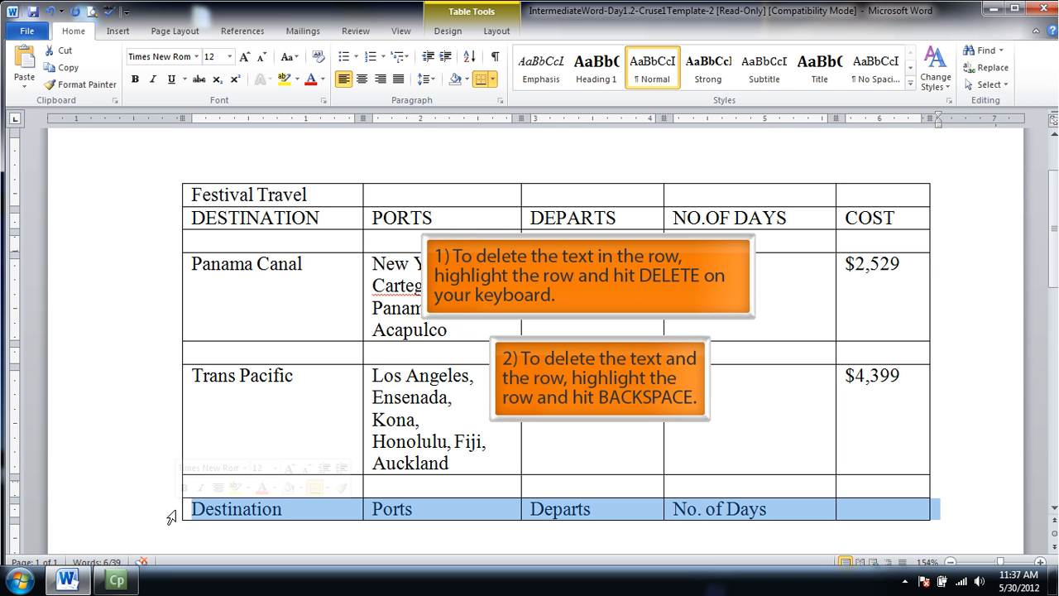
{"action": "key", "text": "Delete"}
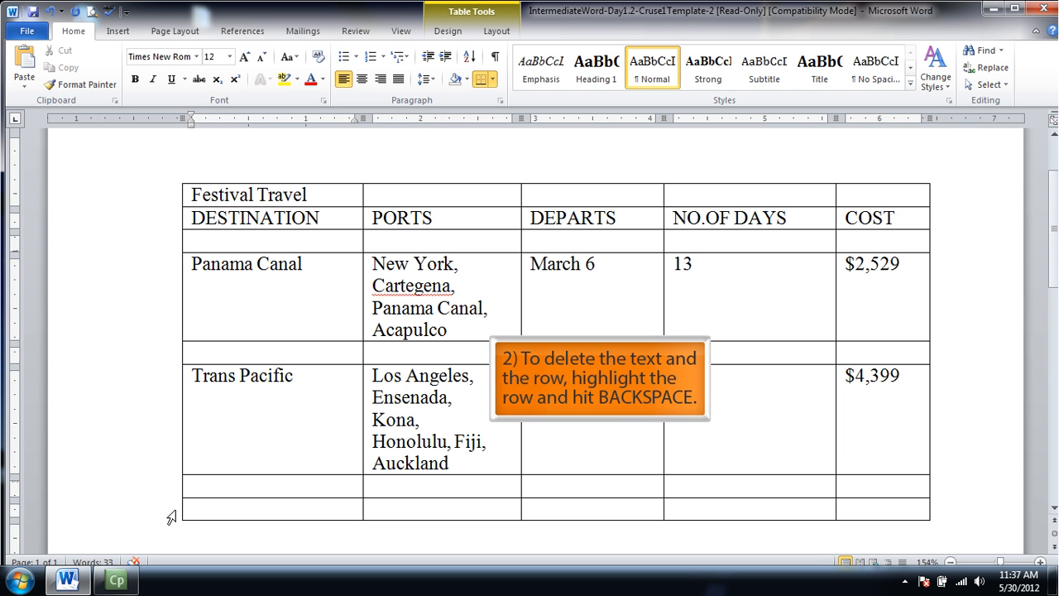
{"action": "left_click", "coordinate": [172, 517]}
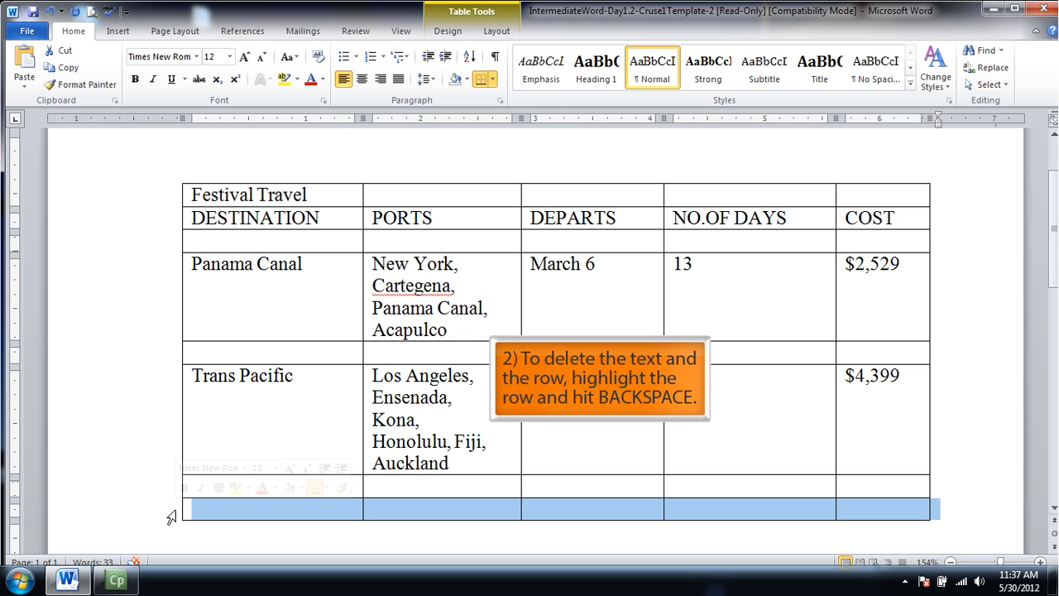
{"action": "key", "text": "BackSpace"}
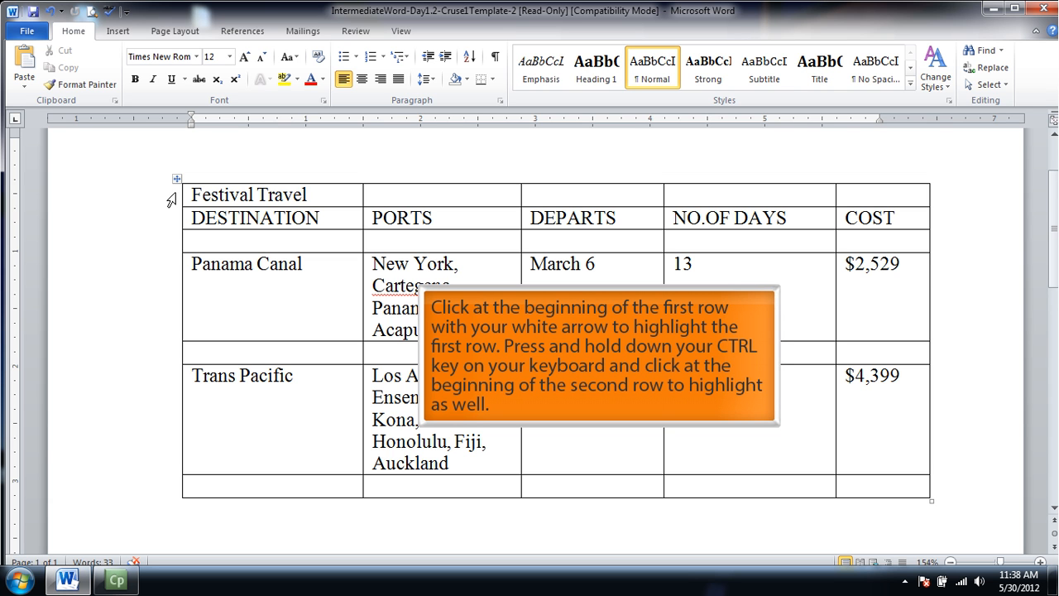
Center the text in the Festival Travel row and the column headings row.
{"action": "left_click", "coordinate": [172, 198]}
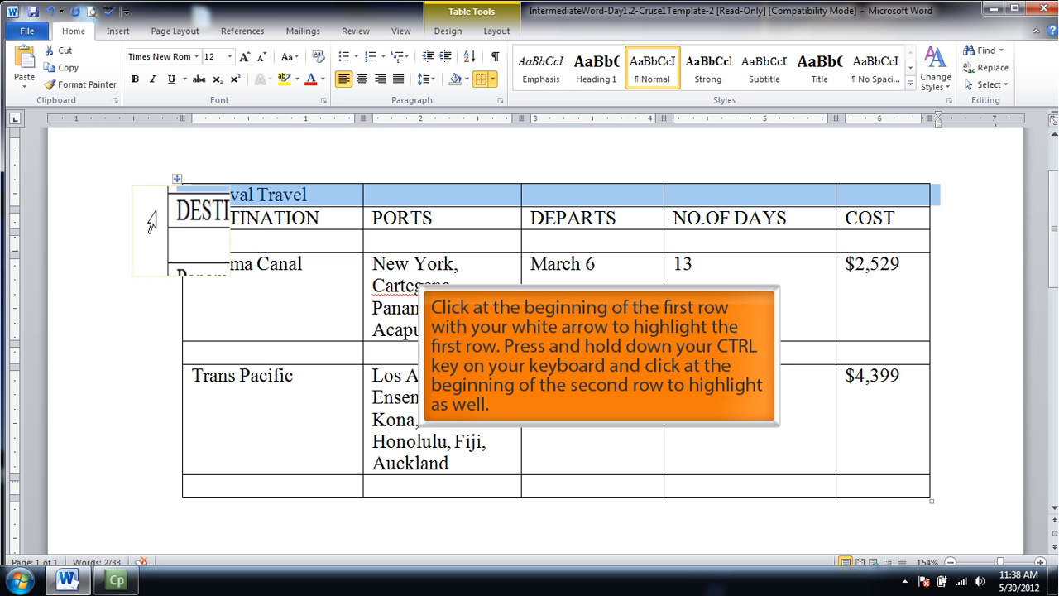
{"action": "left_click", "coordinate": [152, 220], "text": "ctrl"}
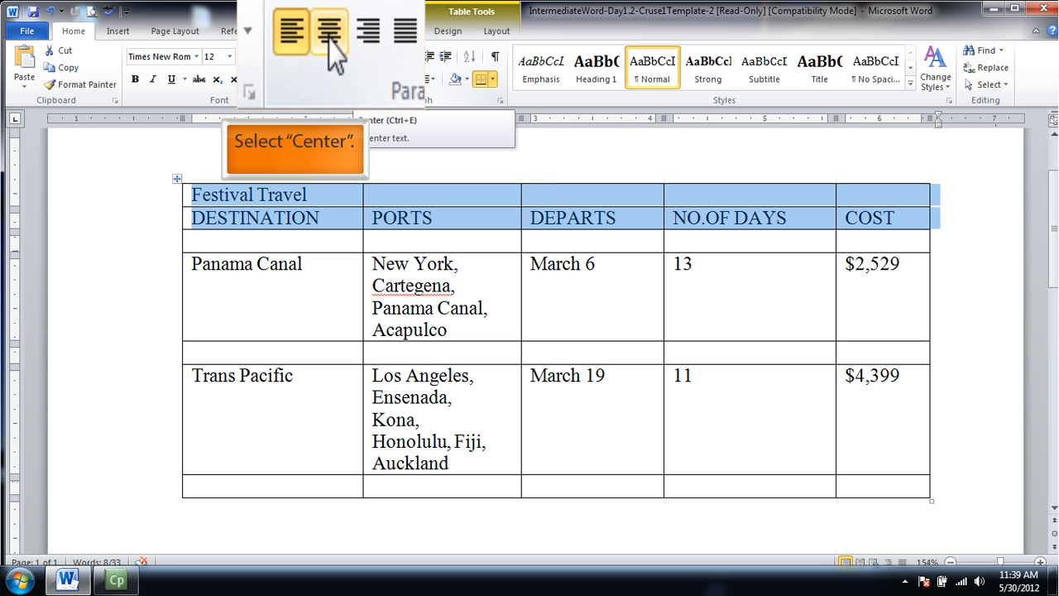
{"action": "left_click", "coordinate": [361, 79]}
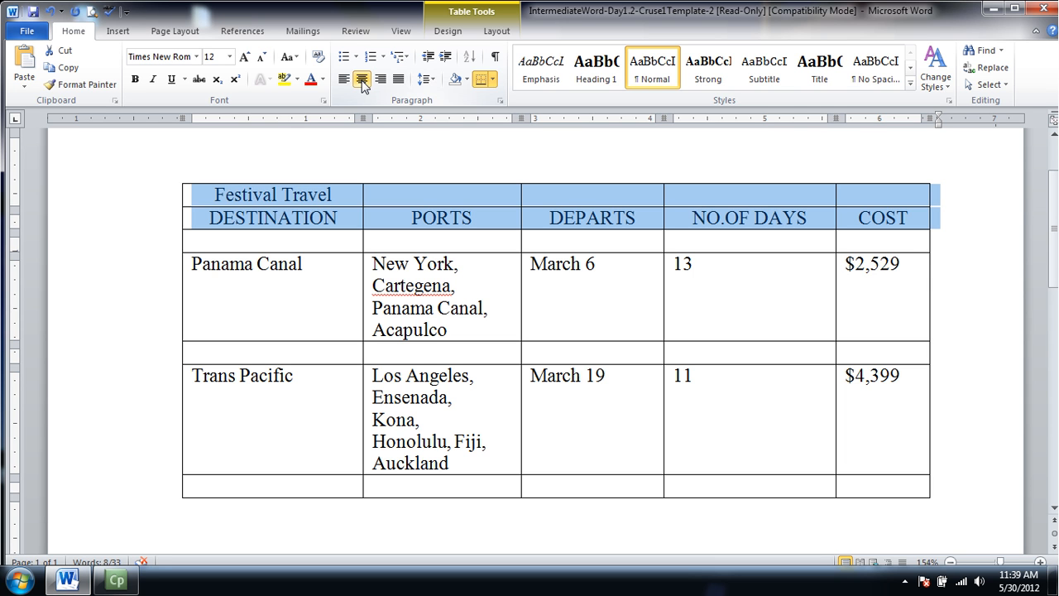
{"action": "left_click", "coordinate": [211, 200]}
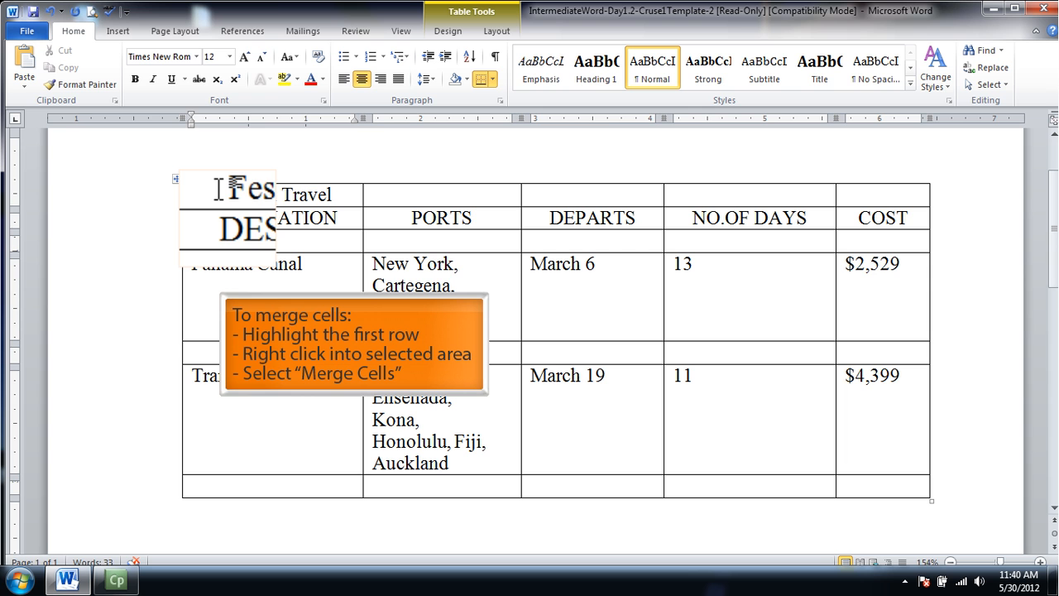
Merge all cells of the Festival Travel row into a single cell across the table.
{"action": "left_click_drag", "start_coordinate": [217, 194], "coordinate": [862, 195]}
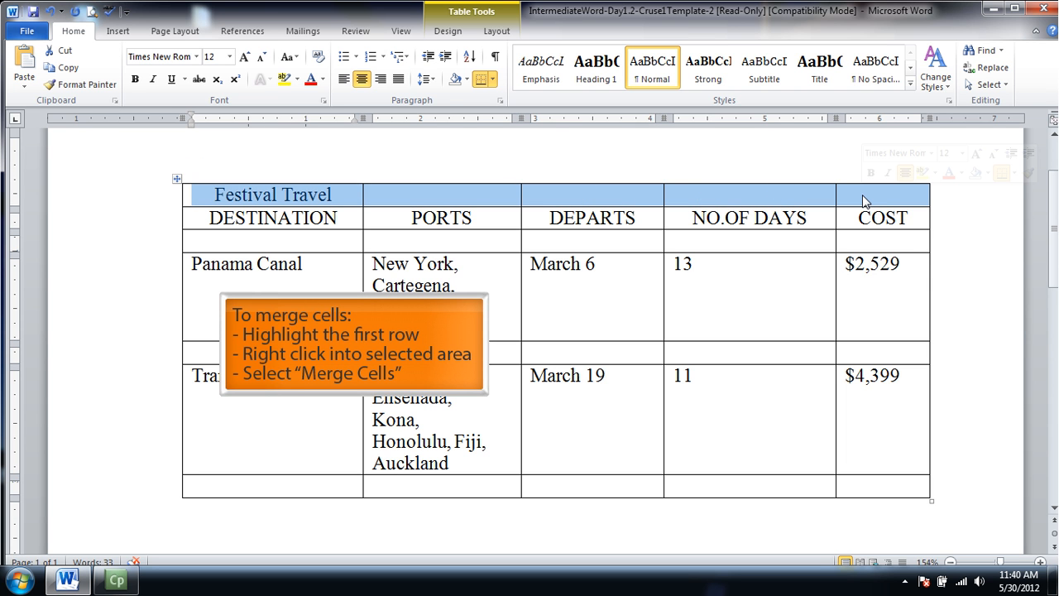
{"action": "right_click", "coordinate": [565, 199]}
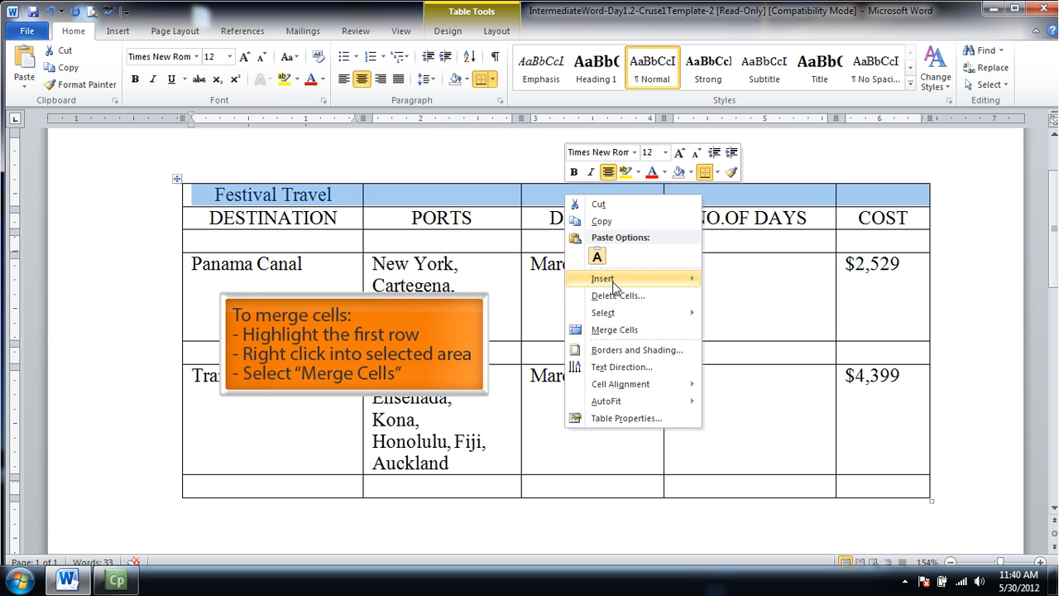
{"action": "left_click", "coordinate": [614, 330]}
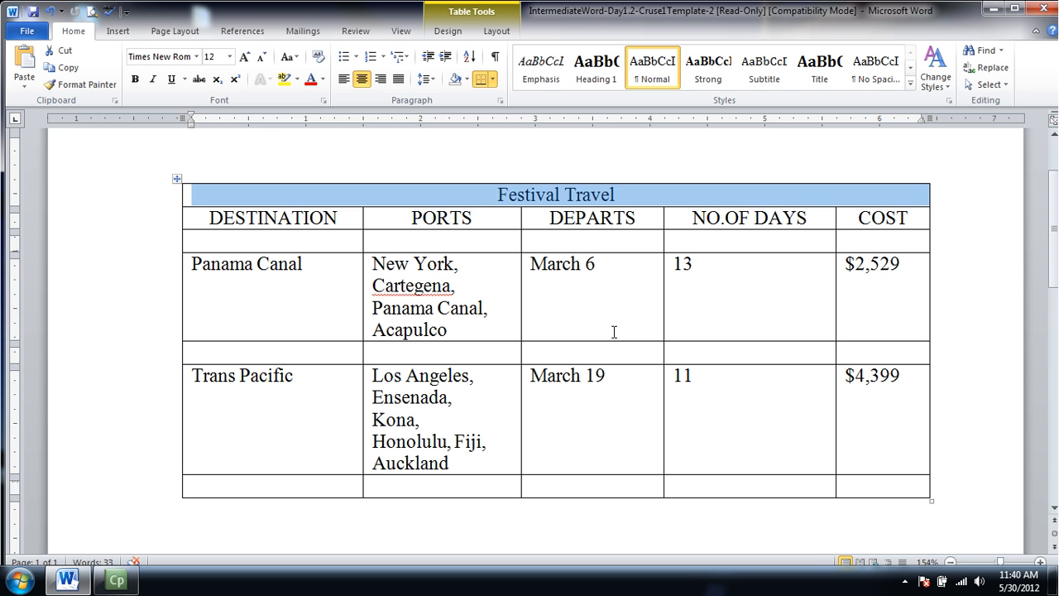
{"action": "left_click", "coordinate": [457, 195]}
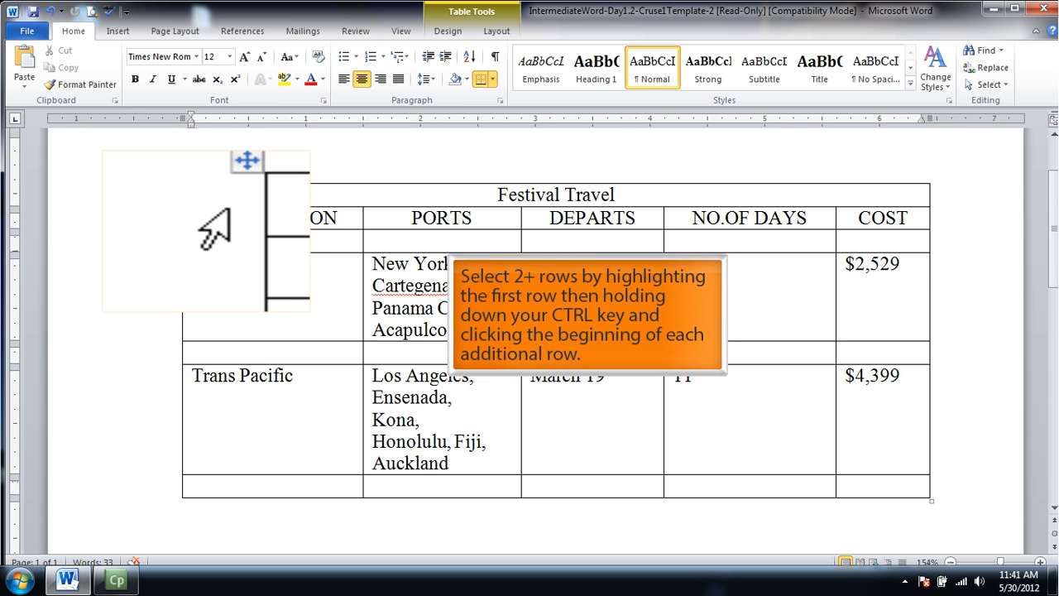
Shade the Festival Travel, column headings, Panama Canal and Trans Pacific rows with Olive Green, Accent 3, Lighter 60%.
{"action": "left_click", "coordinate": [167, 203]}
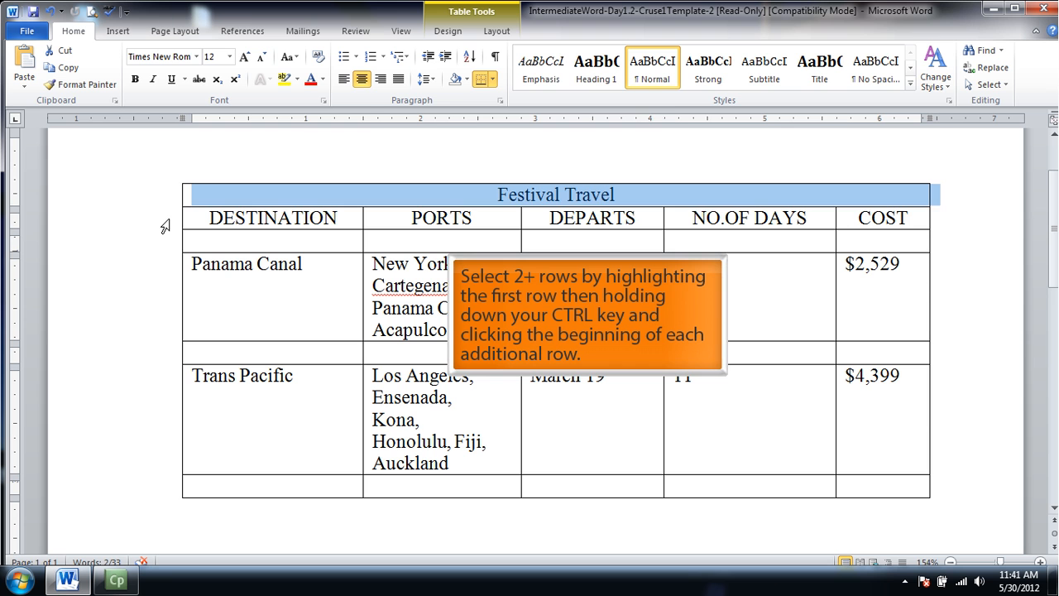
{"action": "left_click", "coordinate": [166, 226], "text": "ctrl"}
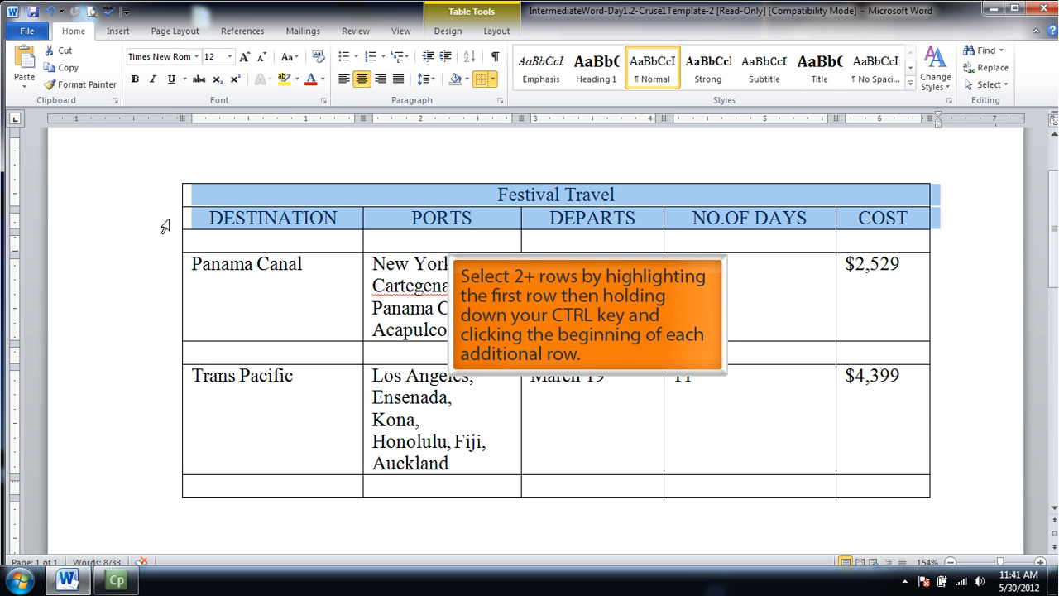
{"action": "left_click", "coordinate": [168, 299], "text": "ctrl"}
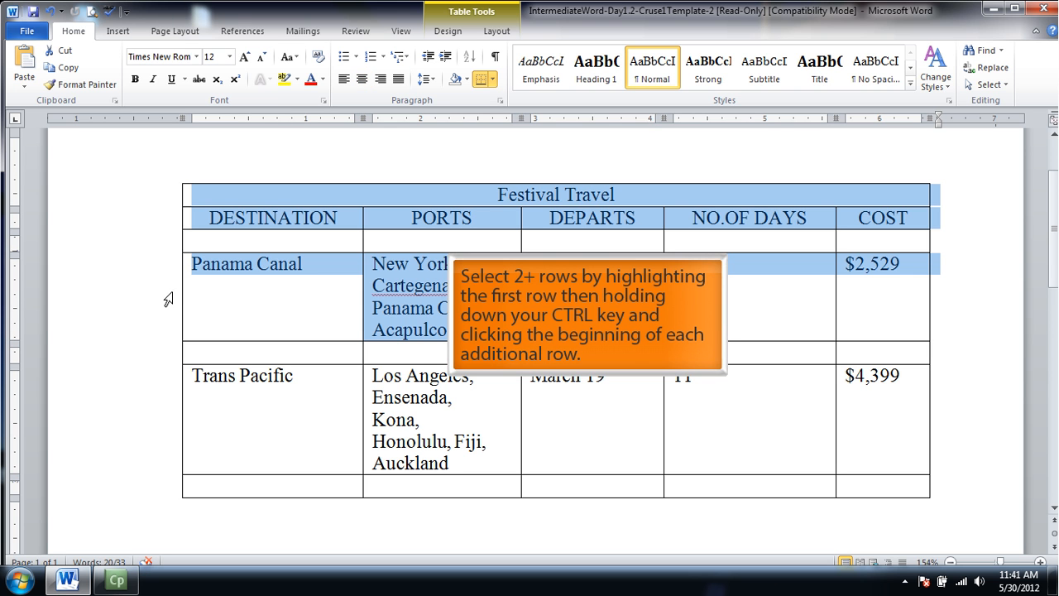
{"action": "left_click", "coordinate": [169, 412], "text": "ctrl"}
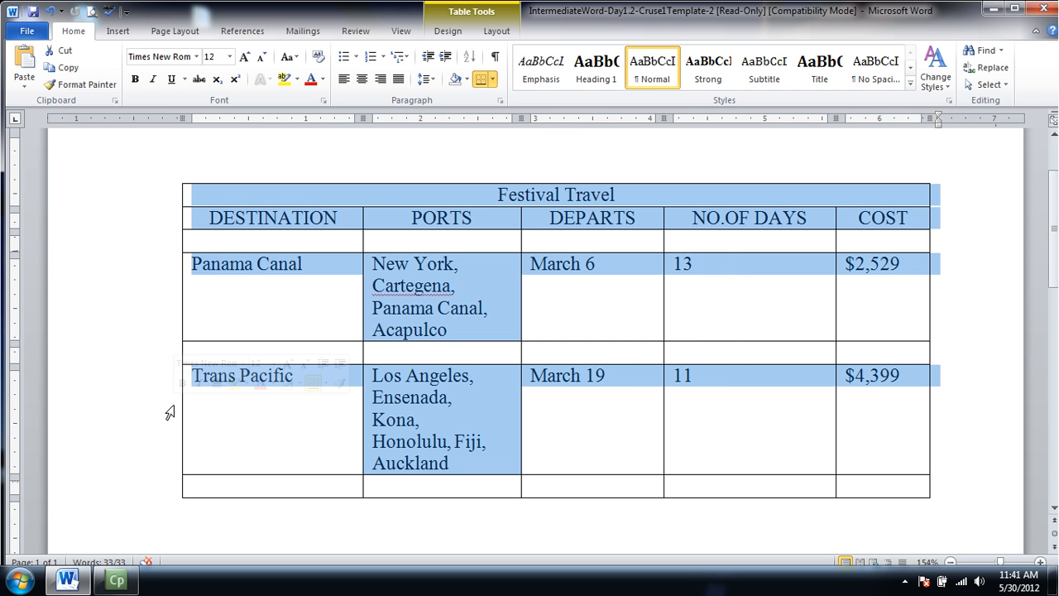
{"action": "right_click", "coordinate": [317, 199]}
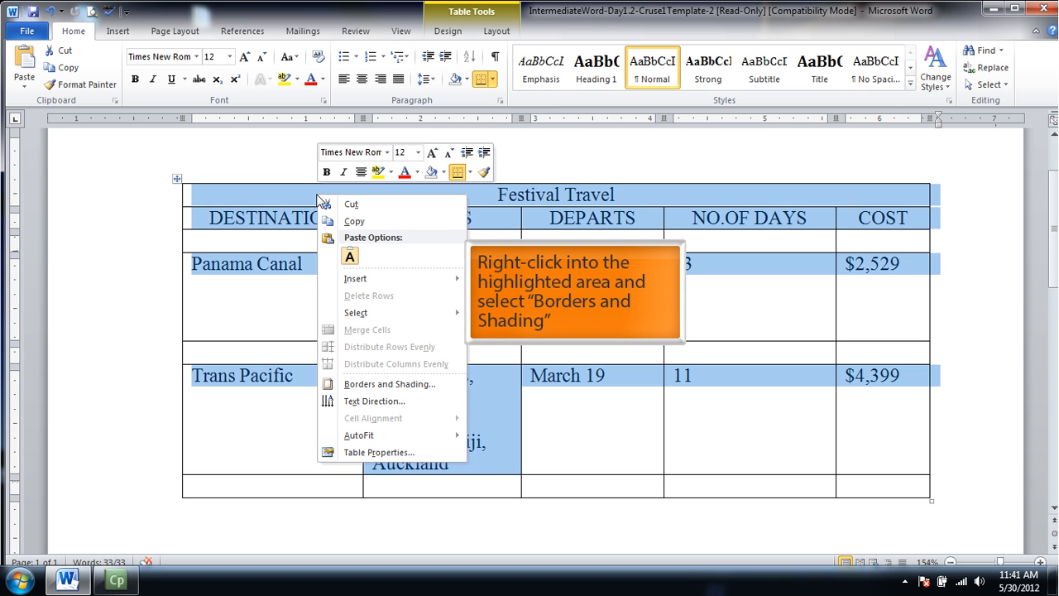
{"action": "left_click", "coordinate": [356, 386]}
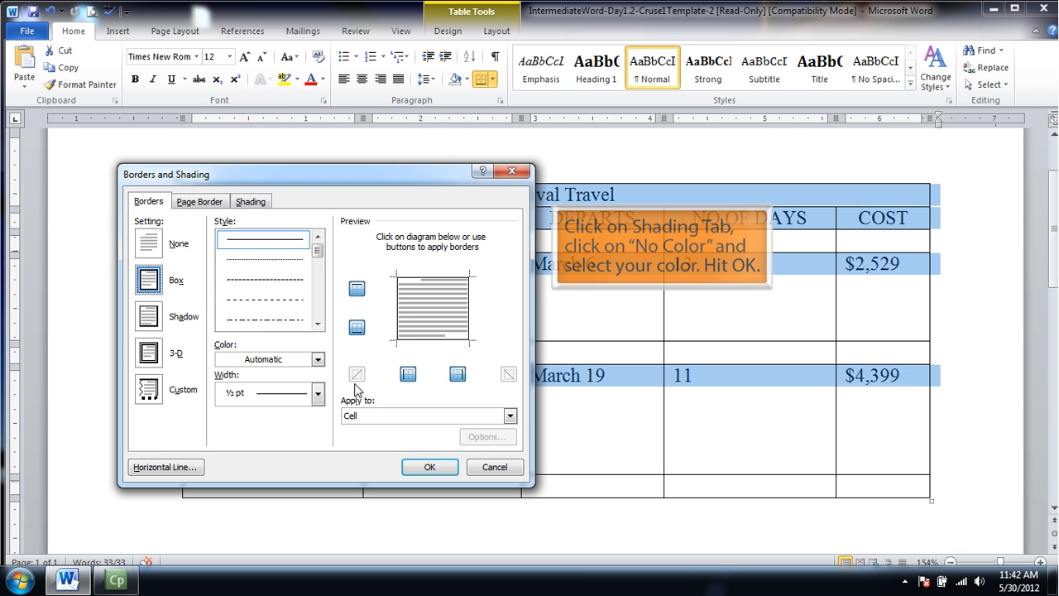
{"action": "left_click", "coordinate": [245, 203]}
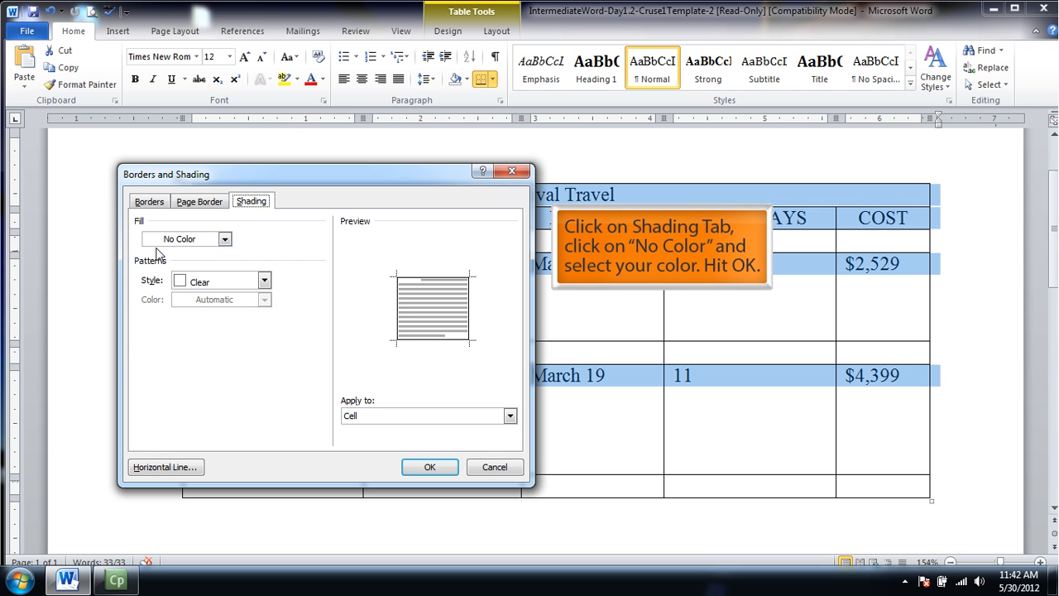
{"action": "left_click", "coordinate": [224, 239]}
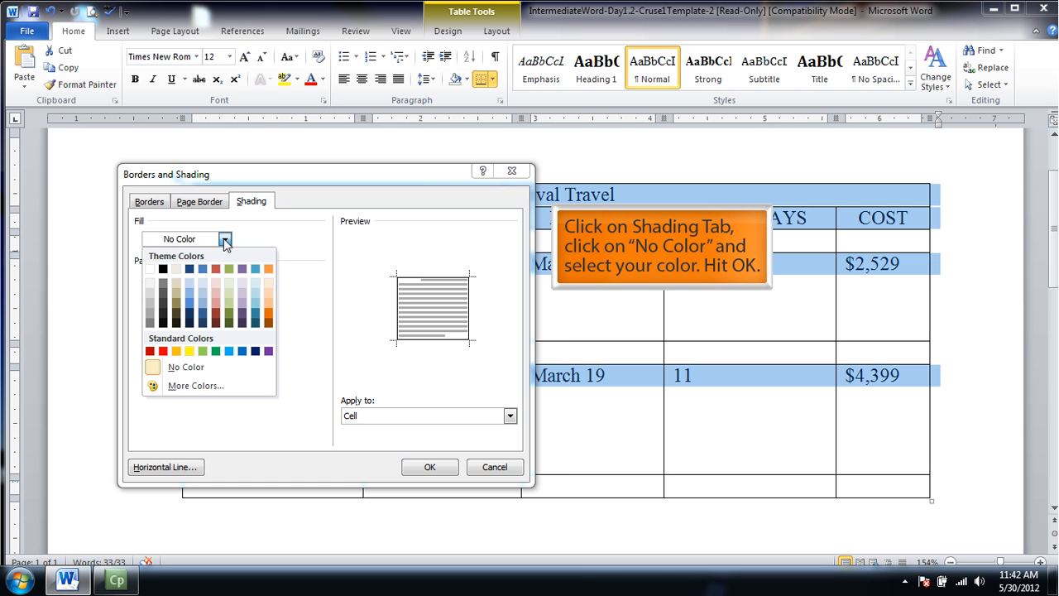
{"action": "left_click", "coordinate": [230, 293]}
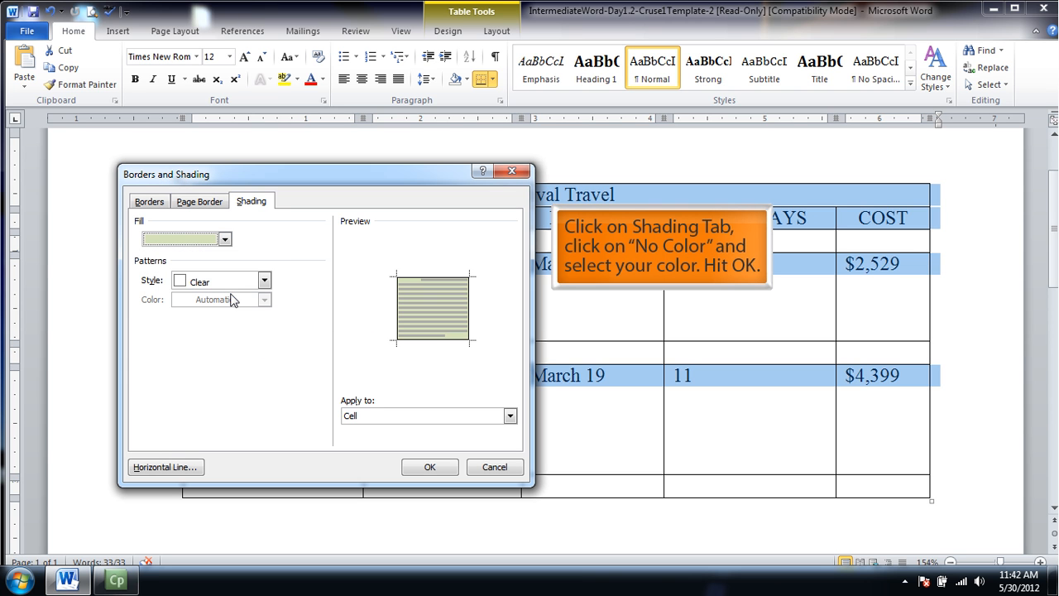
{"action": "left_click", "coordinate": [424, 468]}
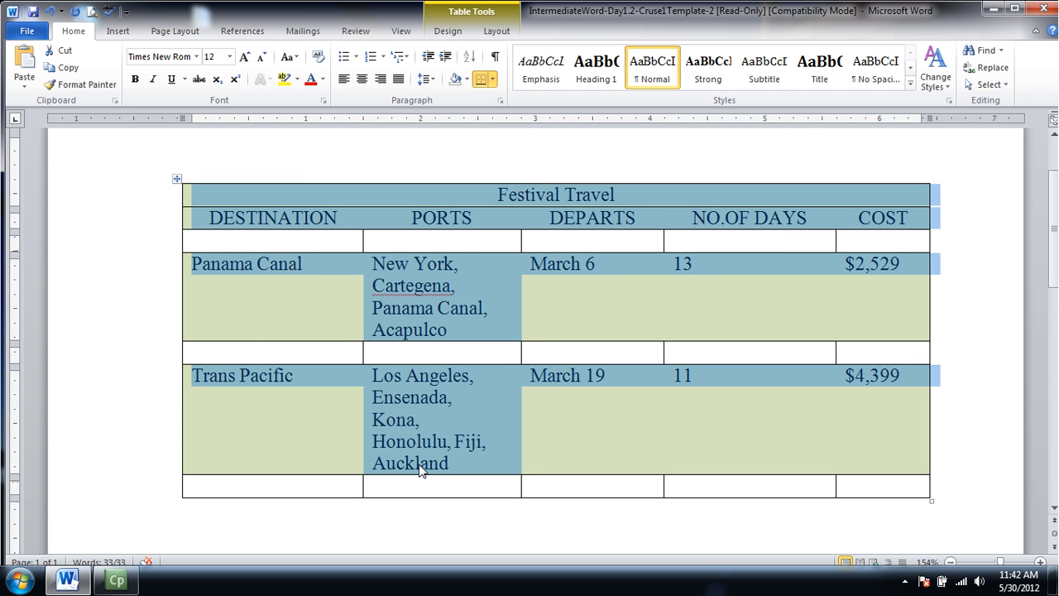
{"action": "left_click", "coordinate": [275, 263]}
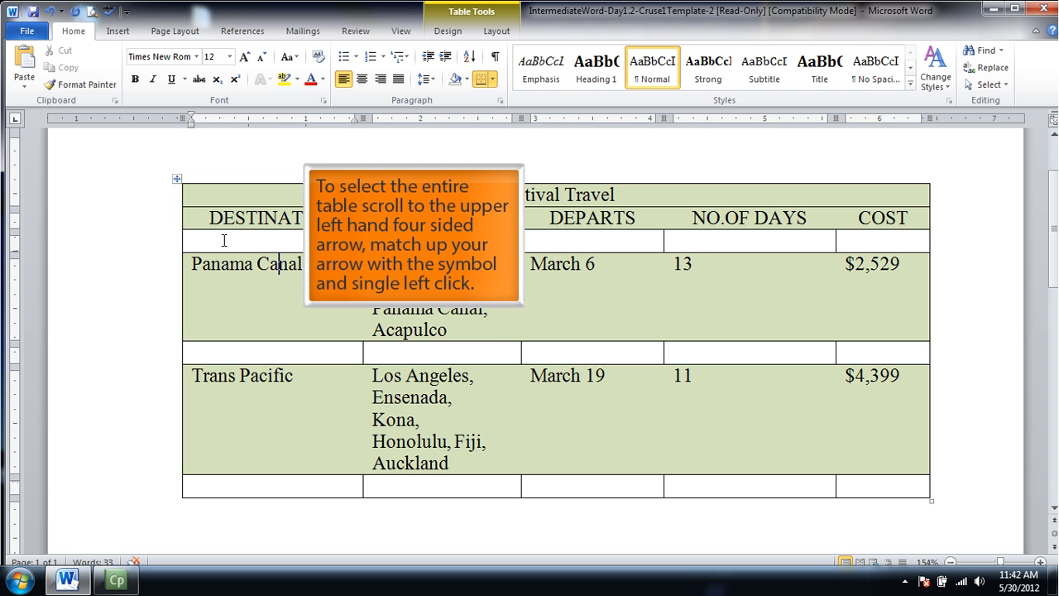
For the borders of the whole table, choose the Grid setting with a thin double-line style.
{"action": "left_click", "coordinate": [177, 181]}
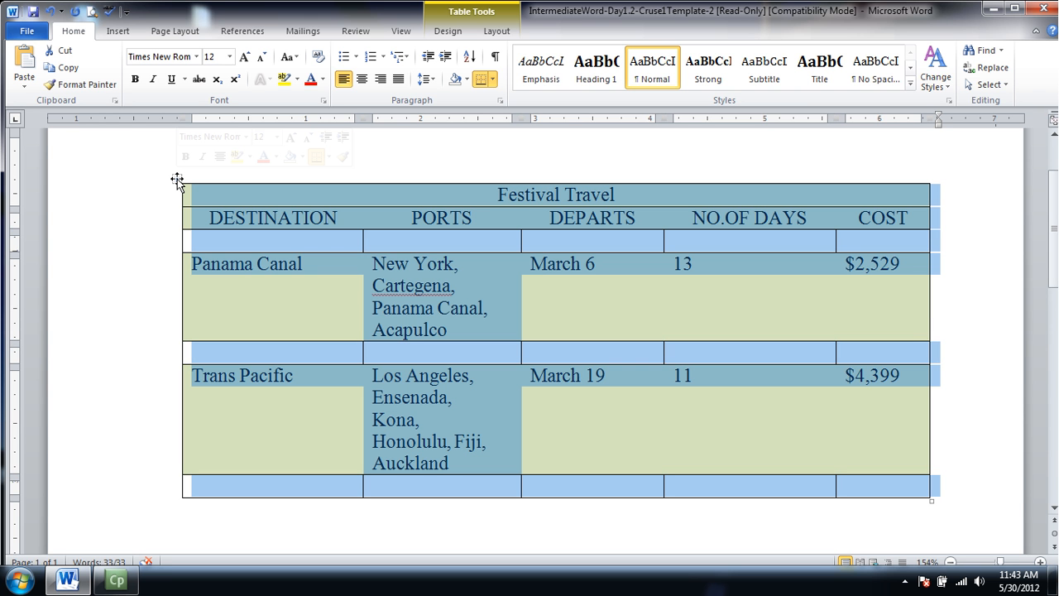
{"action": "right_click", "coordinate": [245, 195]}
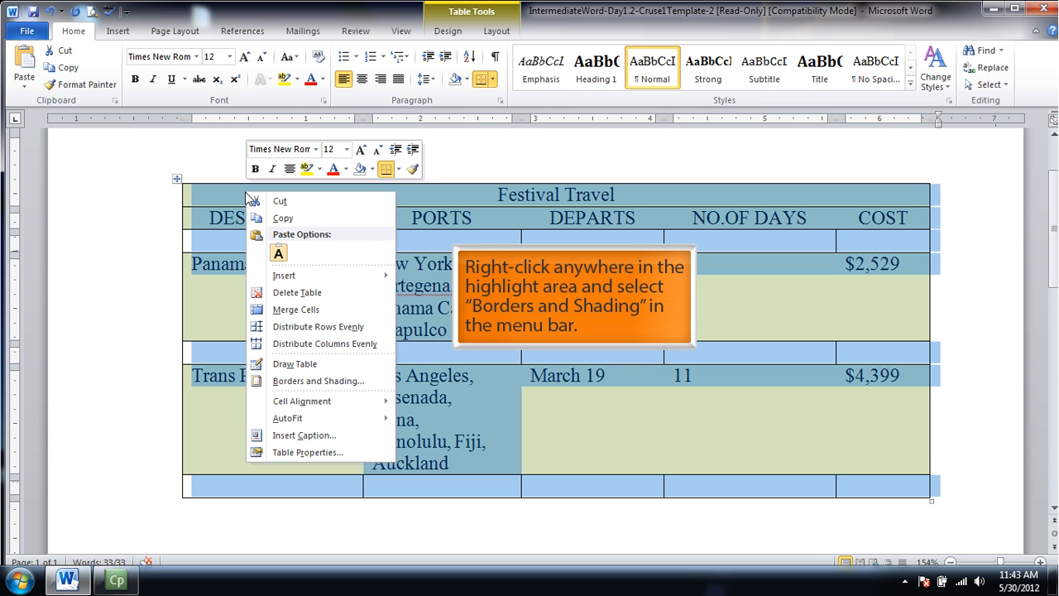
{"action": "left_click", "coordinate": [307, 381]}
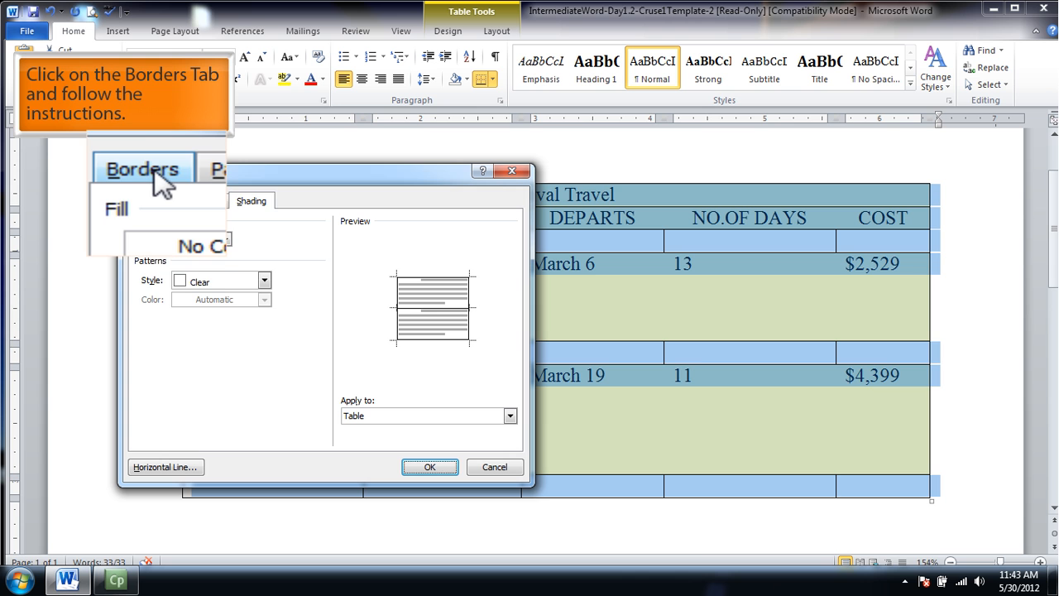
{"action": "left_click", "coordinate": [152, 203]}
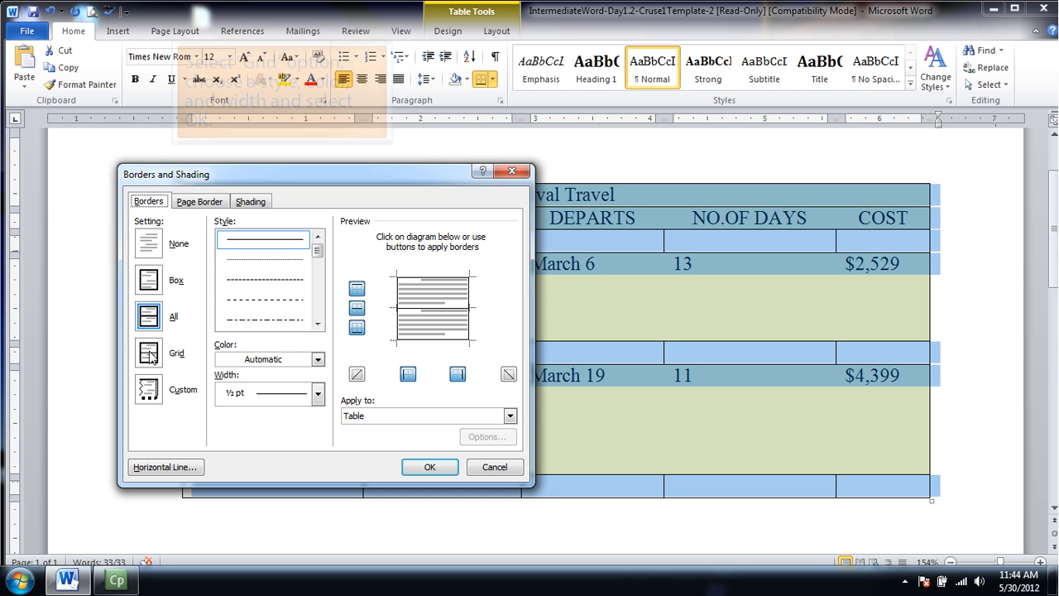
{"action": "left_click", "coordinate": [153, 357]}
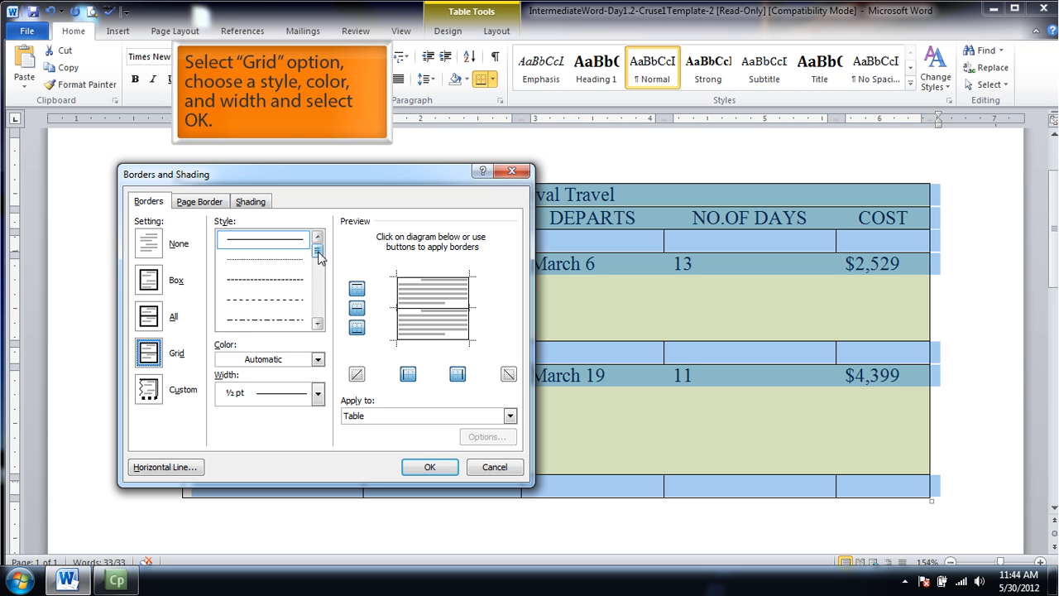
{"action": "left_click_drag", "start_coordinate": [319, 257], "coordinate": [320, 274]}
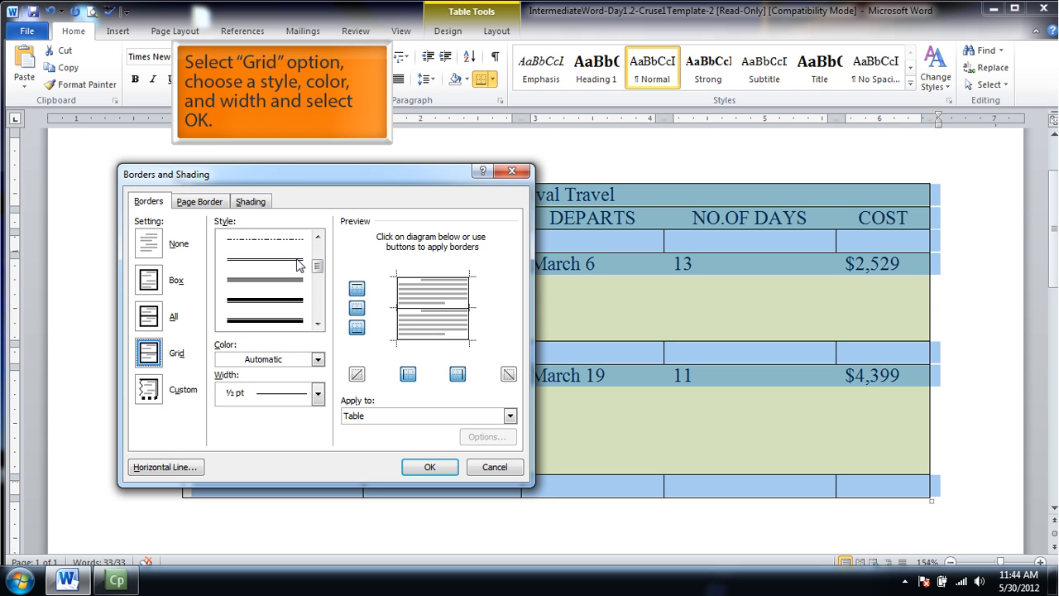
{"action": "left_click", "coordinate": [295, 260]}
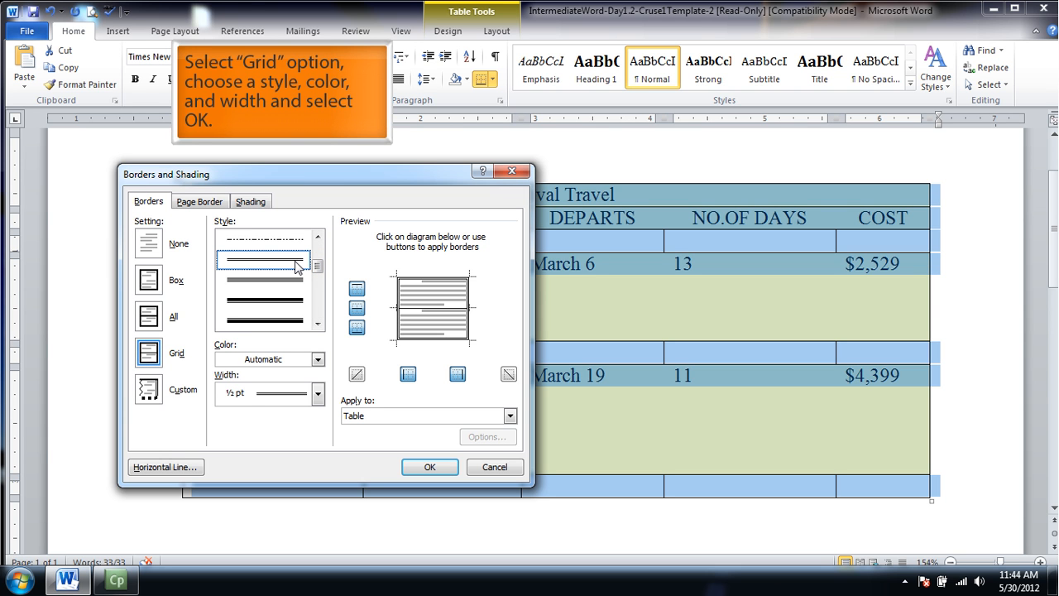
Set the table's border color to standard red and its width to 2 ¼ pt, and apply the borders.
{"action": "left_click", "coordinate": [317, 361]}
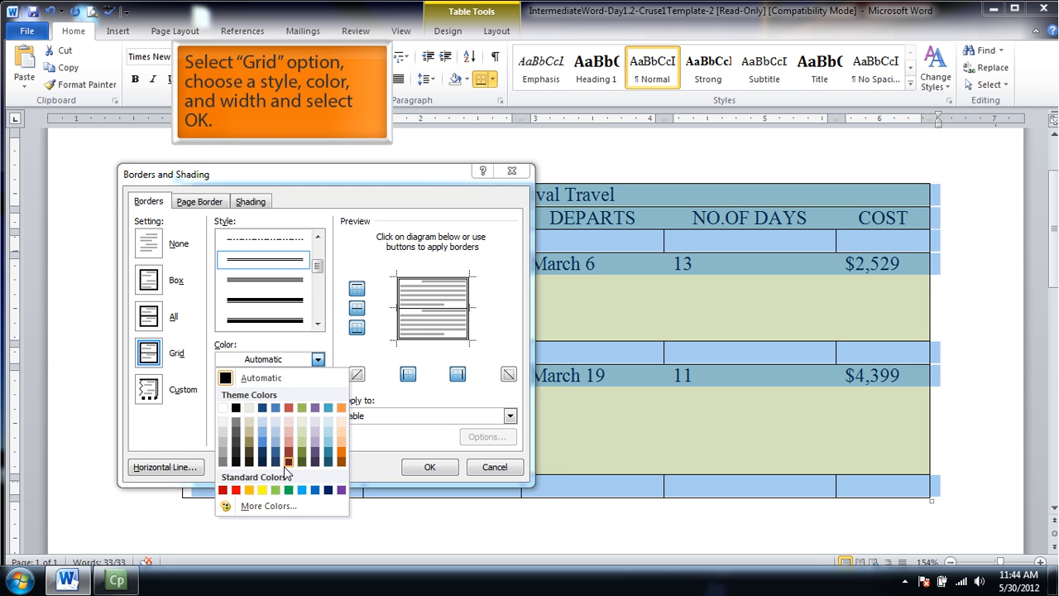
{"action": "left_click", "coordinate": [237, 490]}
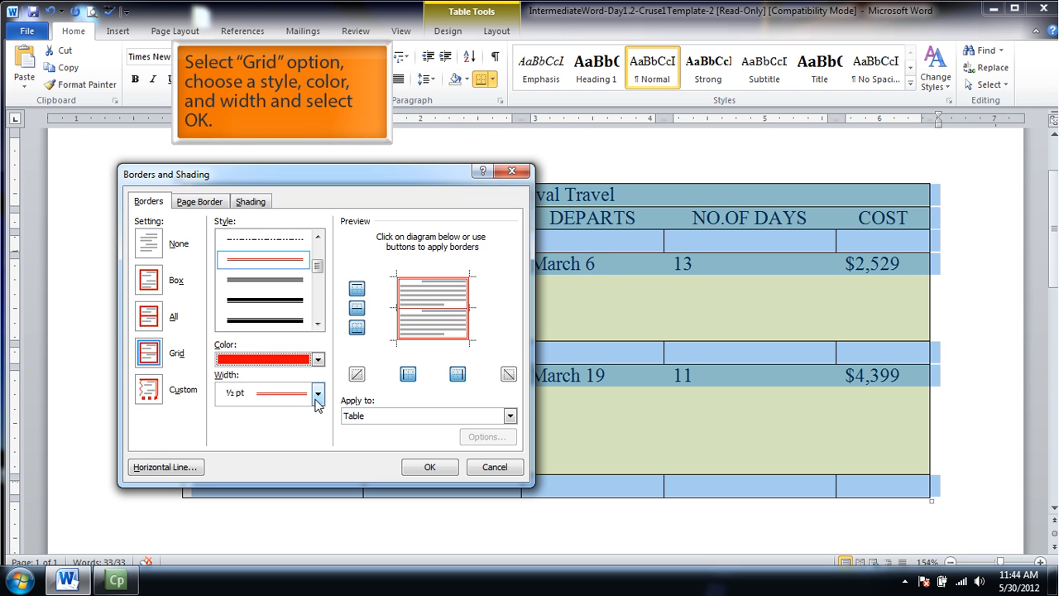
{"action": "left_click", "coordinate": [318, 393]}
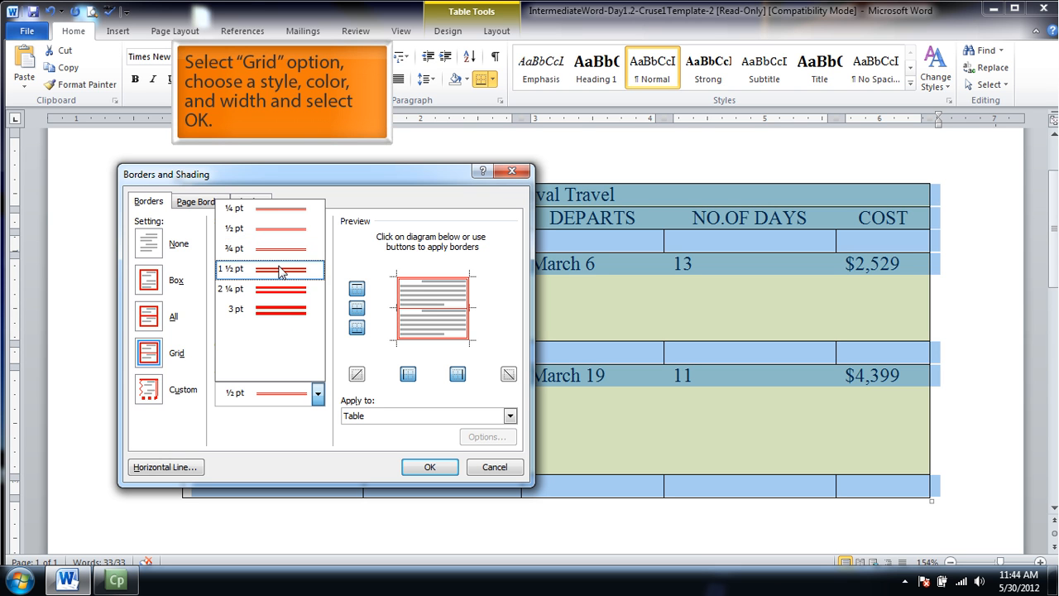
{"action": "left_click", "coordinate": [277, 296]}
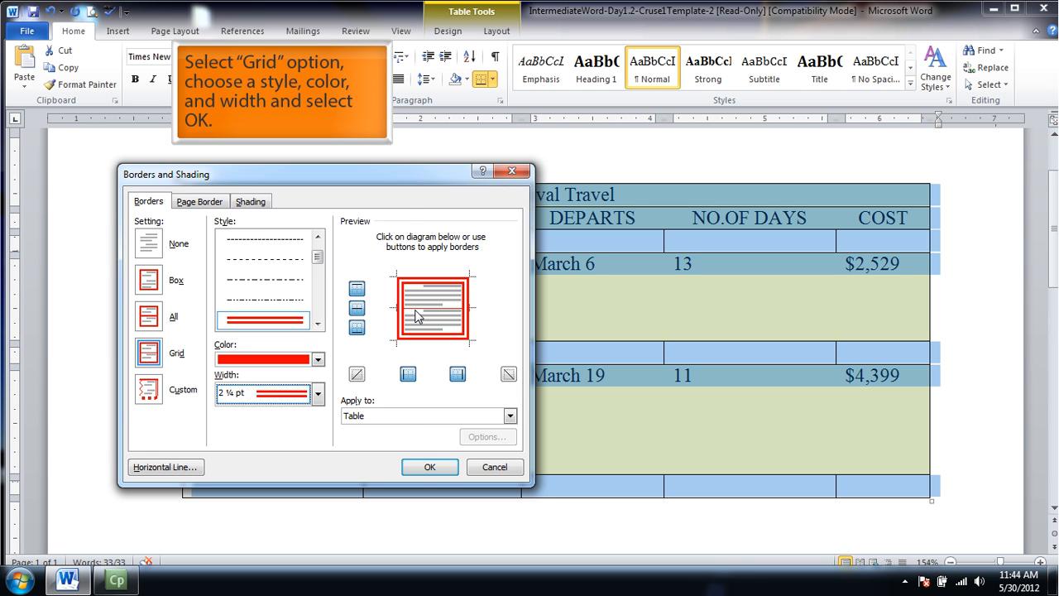
{"action": "left_click", "coordinate": [429, 467]}
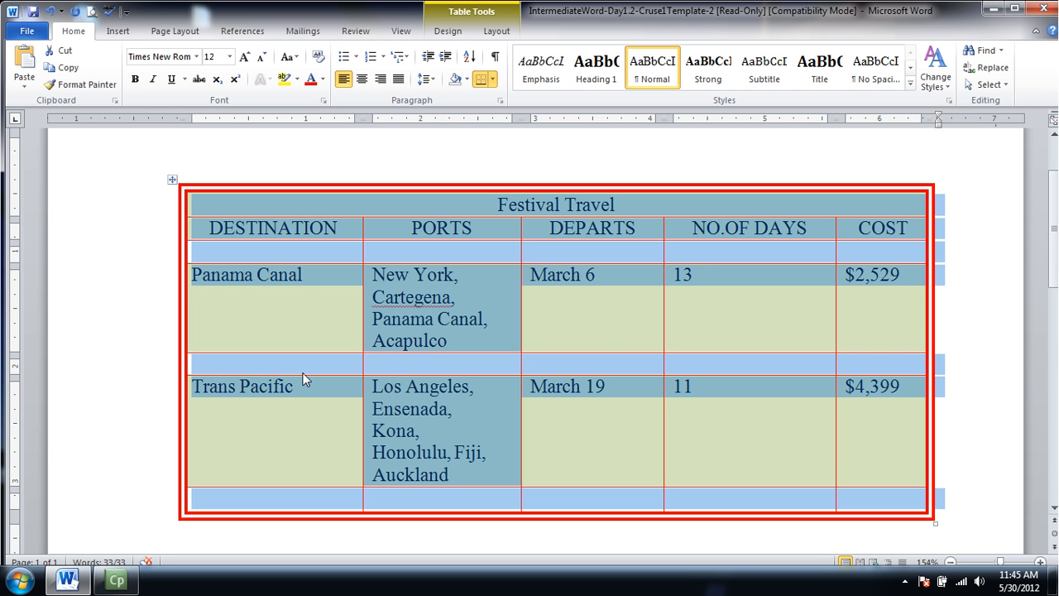
Browse the built-in table styles and apply Table Colorful 1 to the cruise table.
{"action": "left_click", "coordinate": [279, 231]}
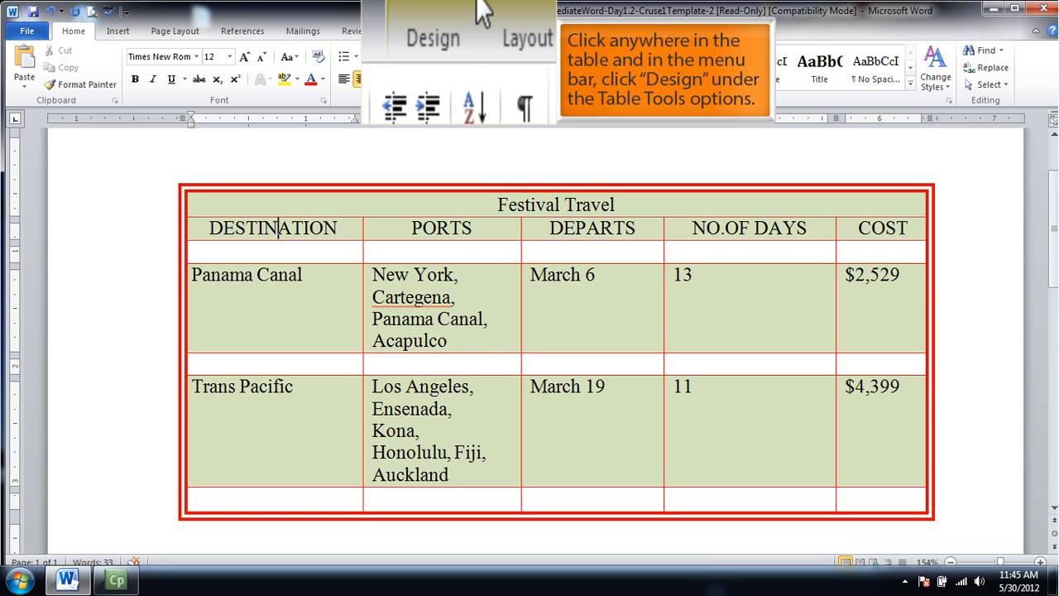
{"action": "left_click", "coordinate": [447, 32]}
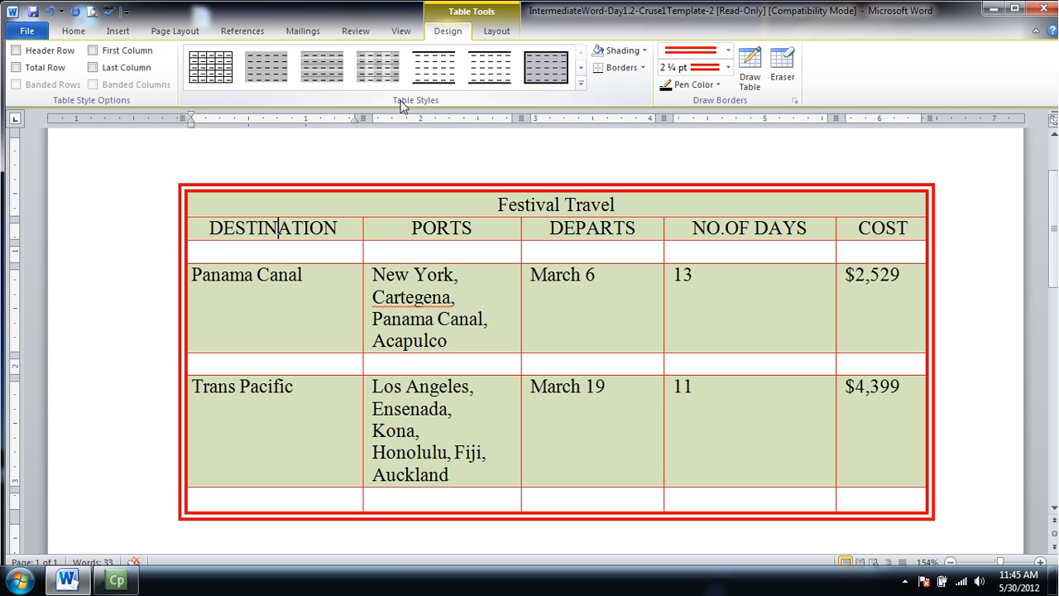
{"action": "left_click", "coordinate": [582, 86]}
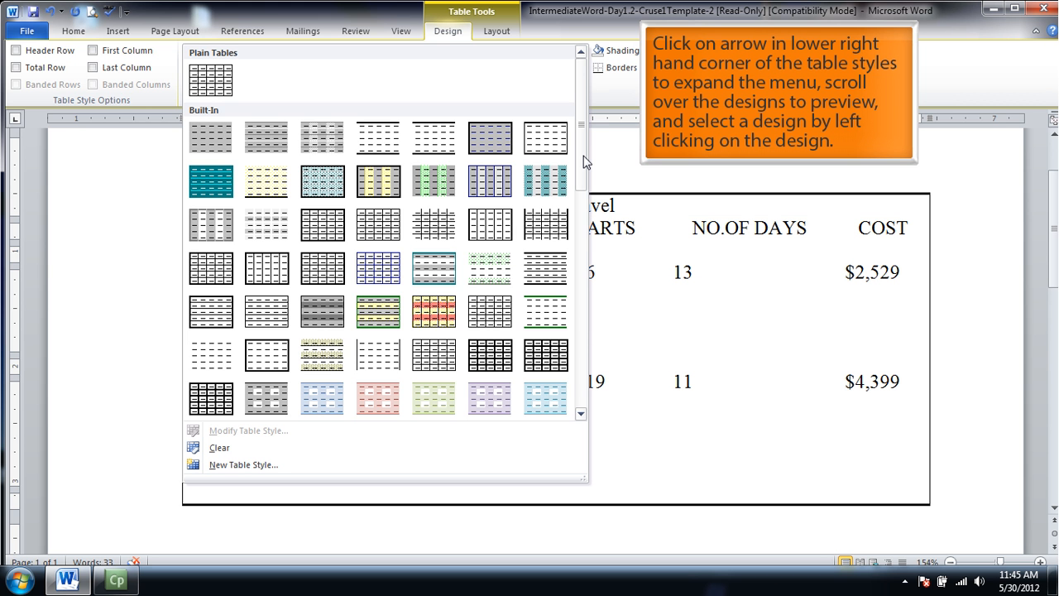
{"action": "mouse_move", "coordinate": [580, 162]}
{"action": "left_mouse_down"}
{"action": "mouse_move", "coordinate": [582, 240]}
{"action": "mouse_move", "coordinate": [580, 231]}
{"action": "left_mouse_up"}
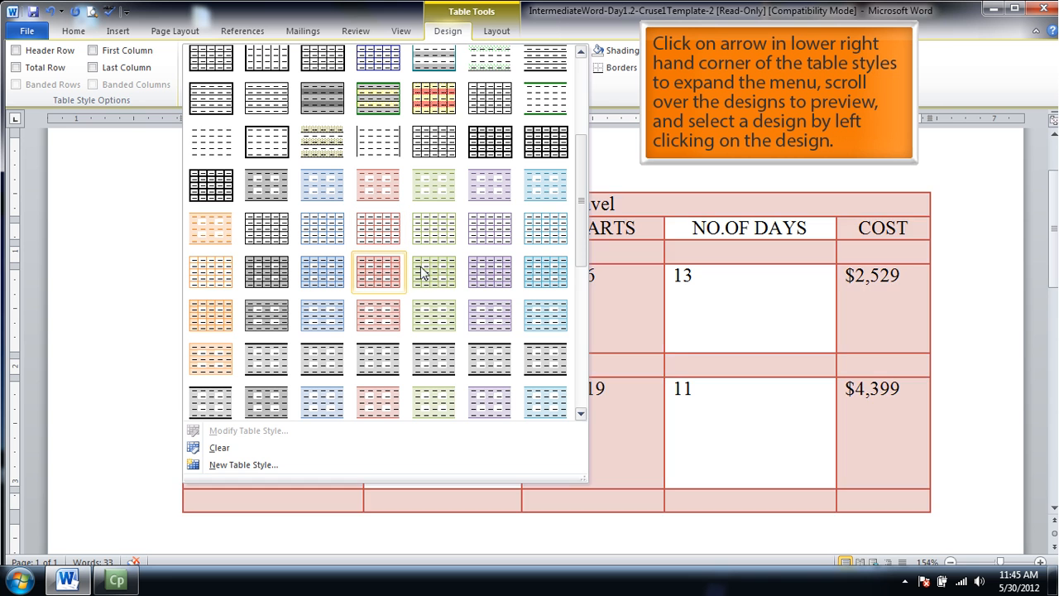
{"action": "left_click_drag", "start_coordinate": [578, 250], "coordinate": [595, 188]}
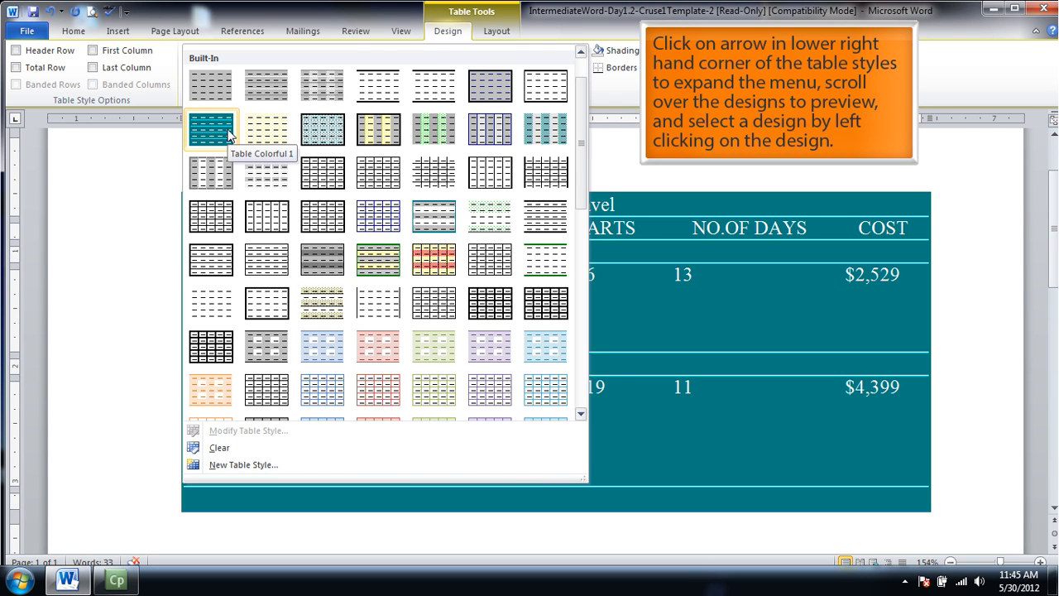
{"action": "left_click", "coordinate": [212, 130]}
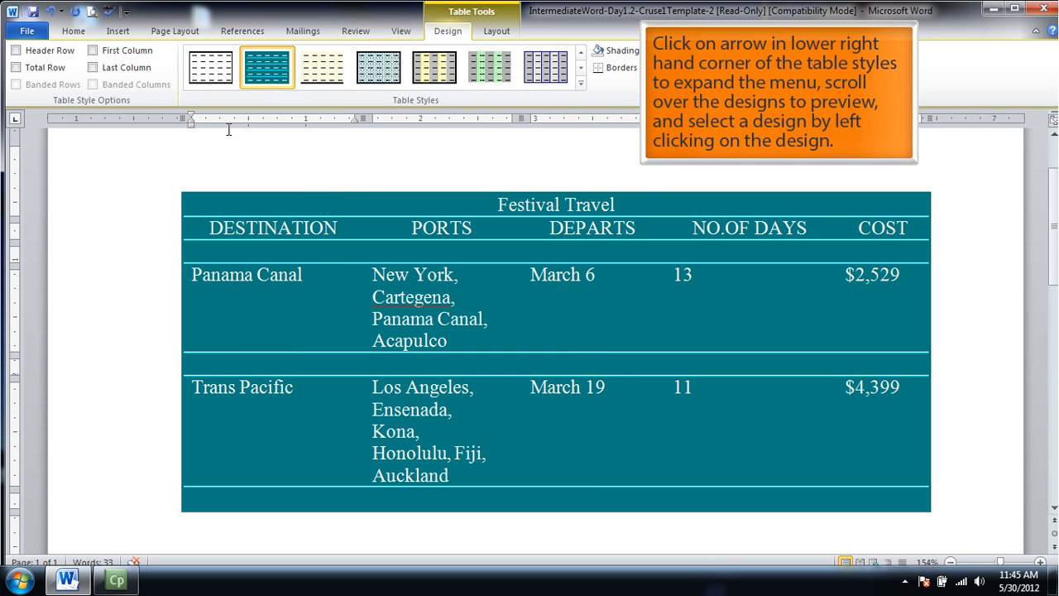